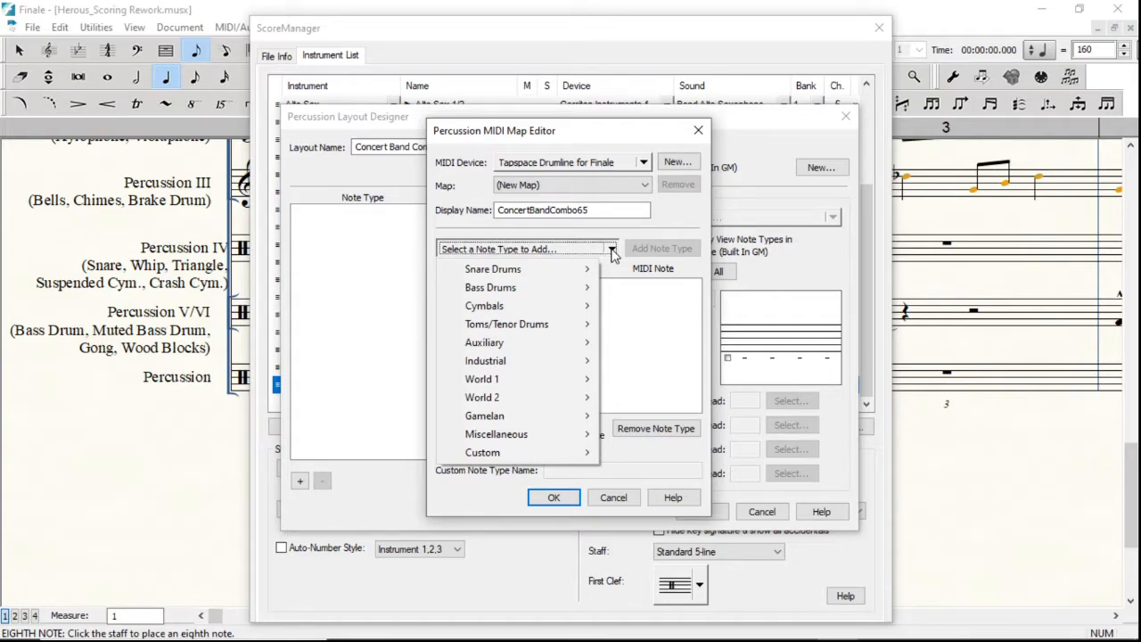
Step: Set the map's display name to ConcertBandCombo and add the Snare Drum note type with MIDI note 60
mouse_move(591, 274)
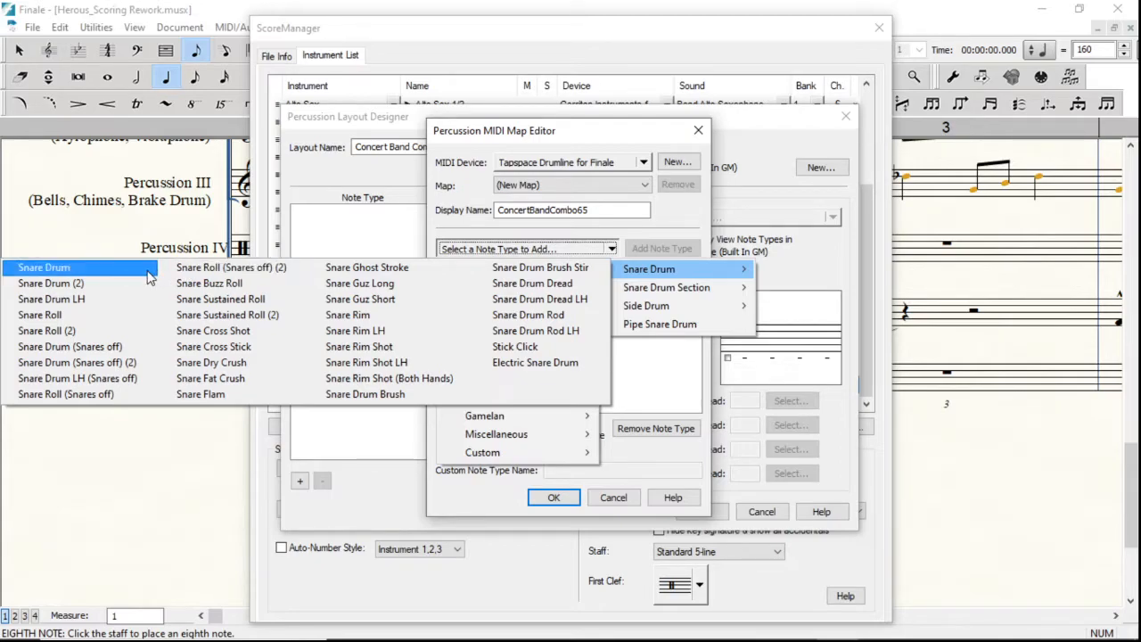
click(44, 268)
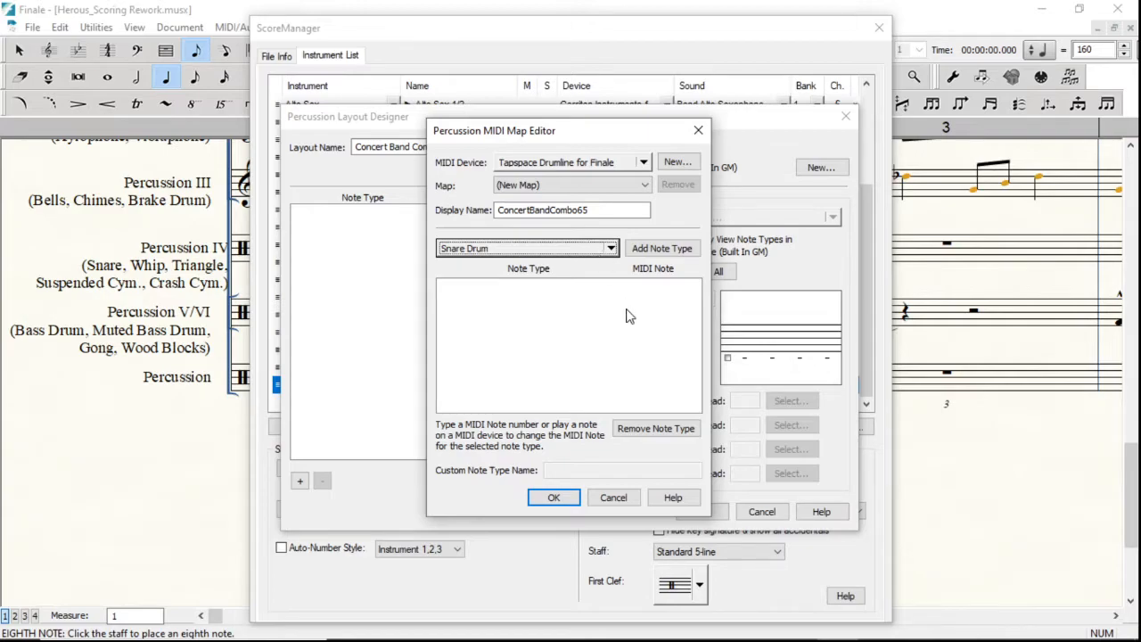
click(615, 208)
key(BackSpace)
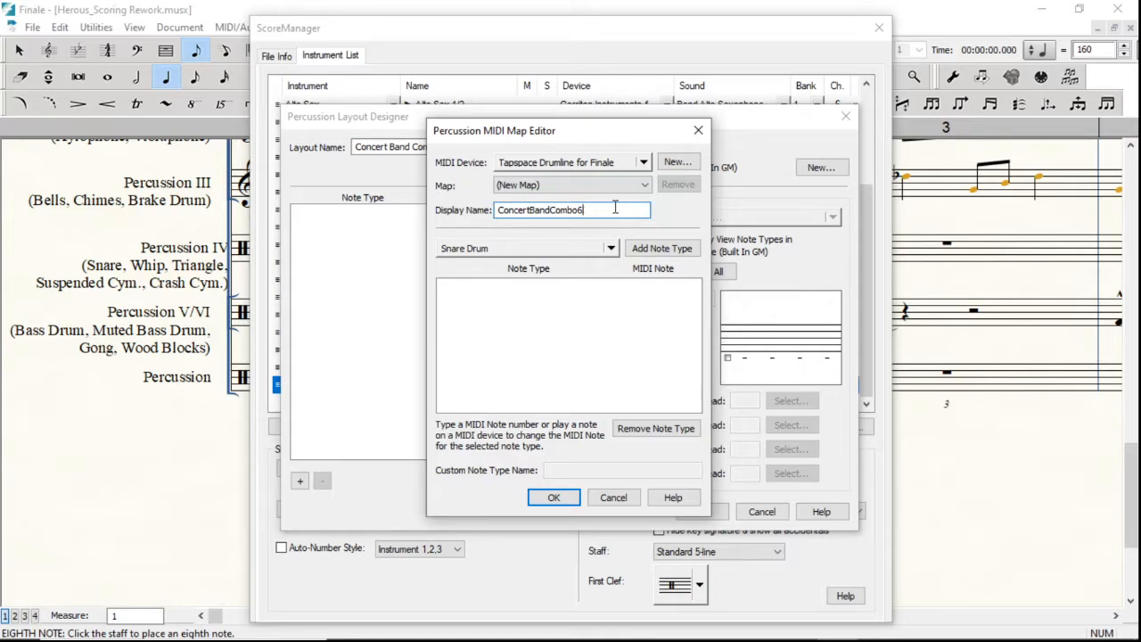
key(BackSpace)
click(661, 250)
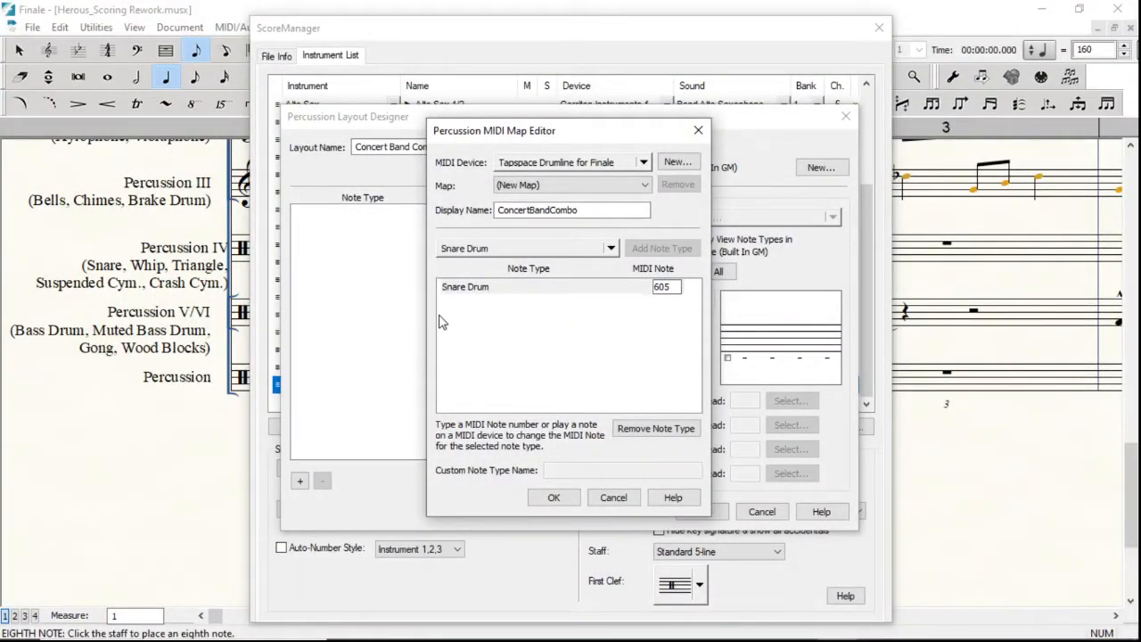
key(BackSpace)
Step: Add the Snare Drum (Snares off) note type to the map with MIDI note 61
click(611, 253)
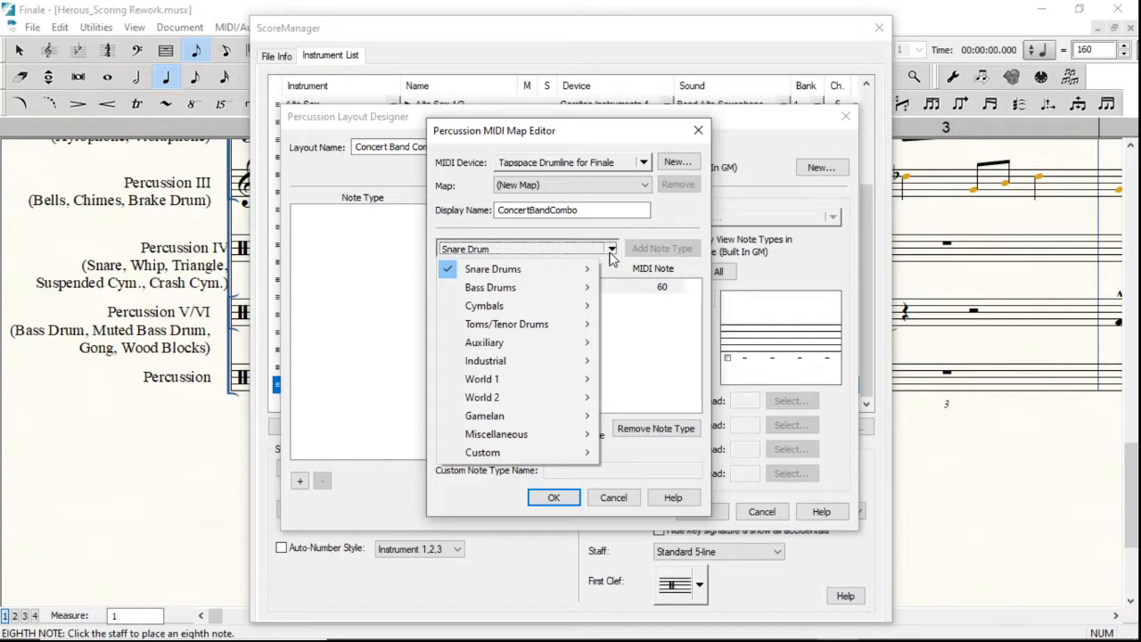
mouse_move(590, 268)
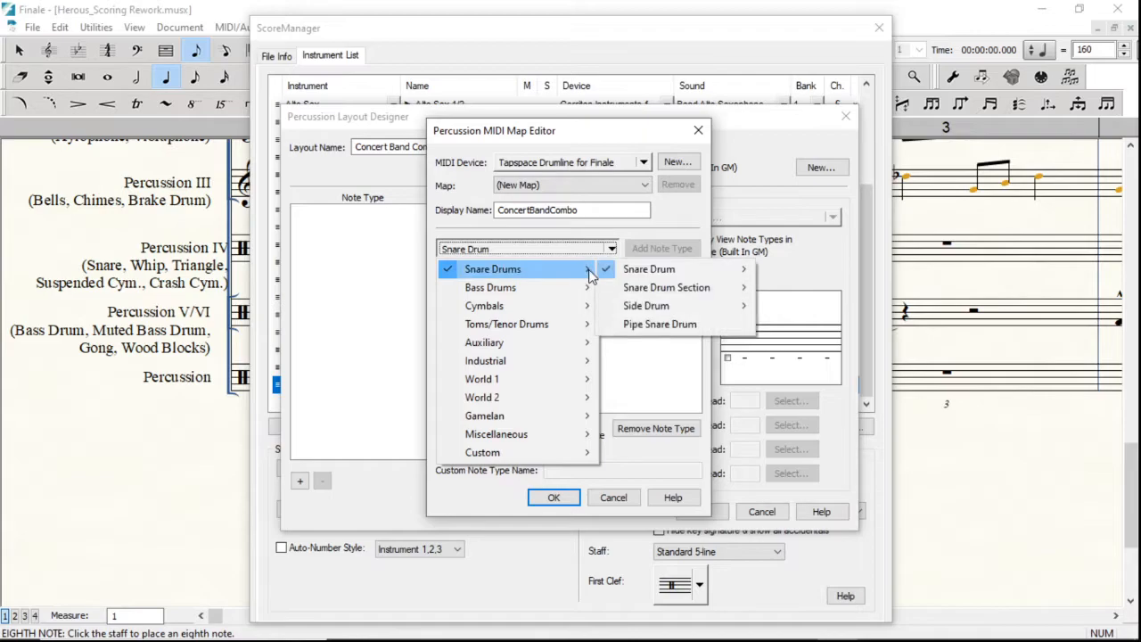
mouse_move(646, 276)
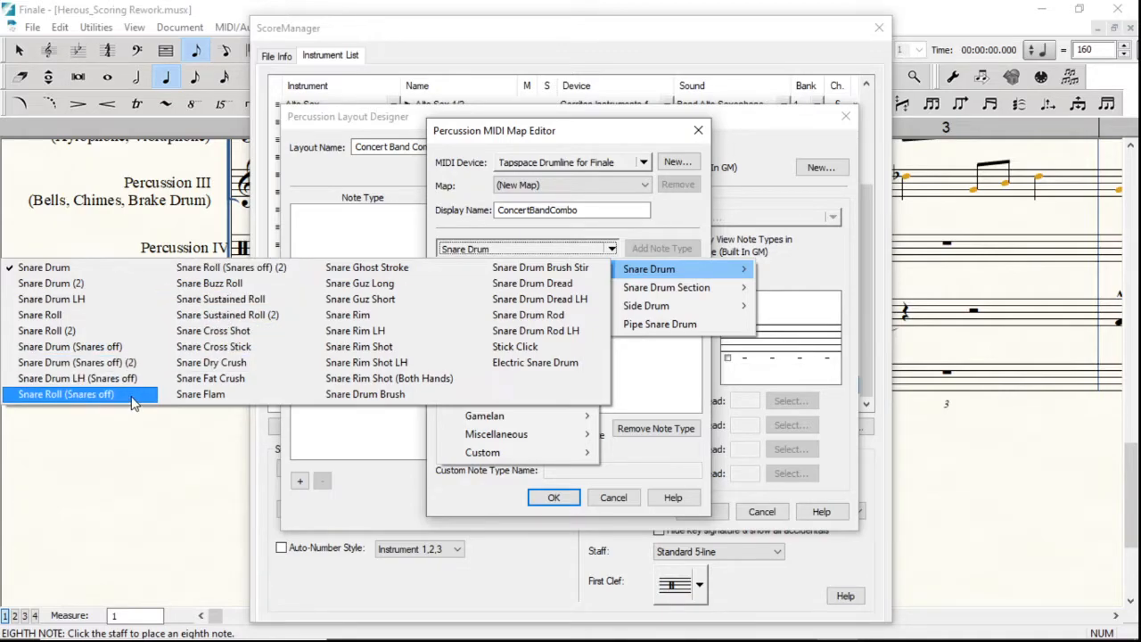
click(132, 349)
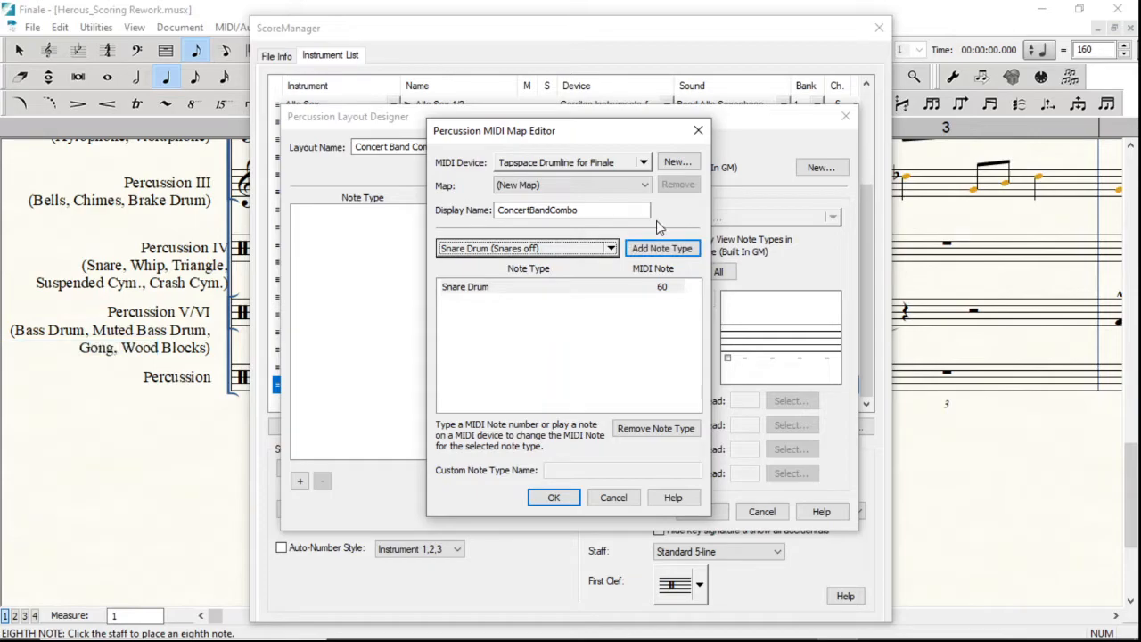
click(658, 249)
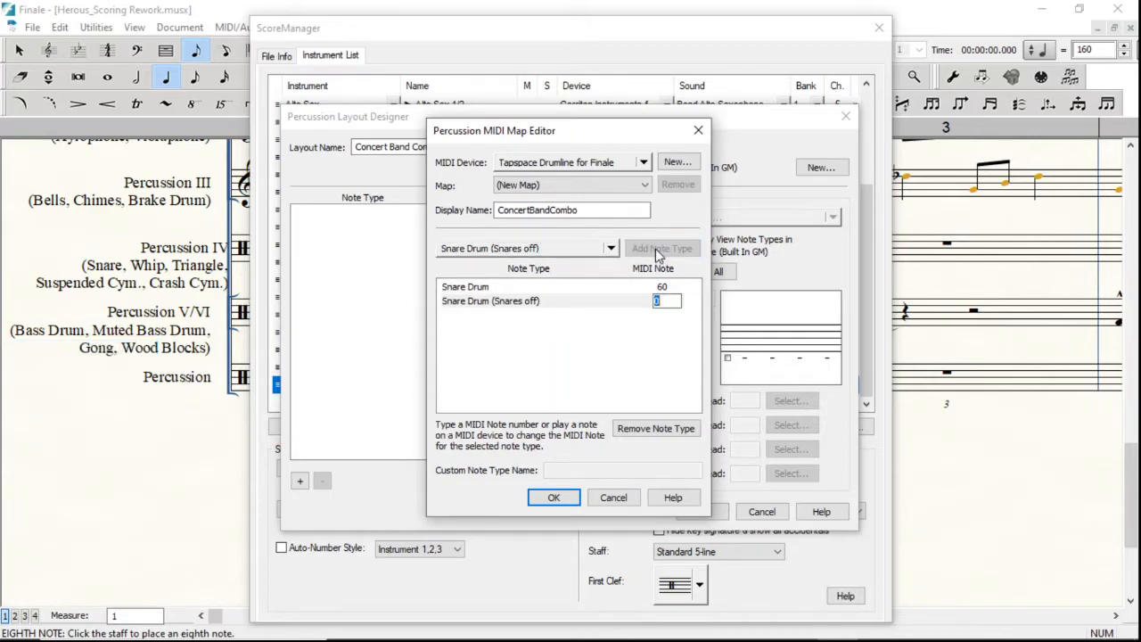
text(61)
click(653, 352)
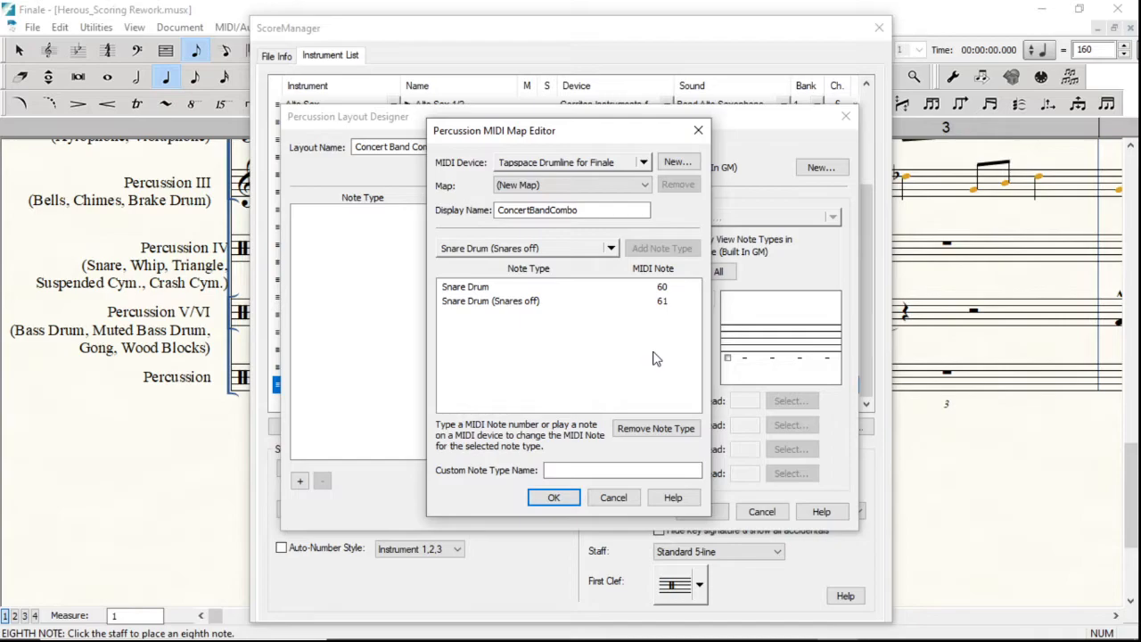
Step: Add the Snare Roll note type to the map with MIDI note 62
click(607, 249)
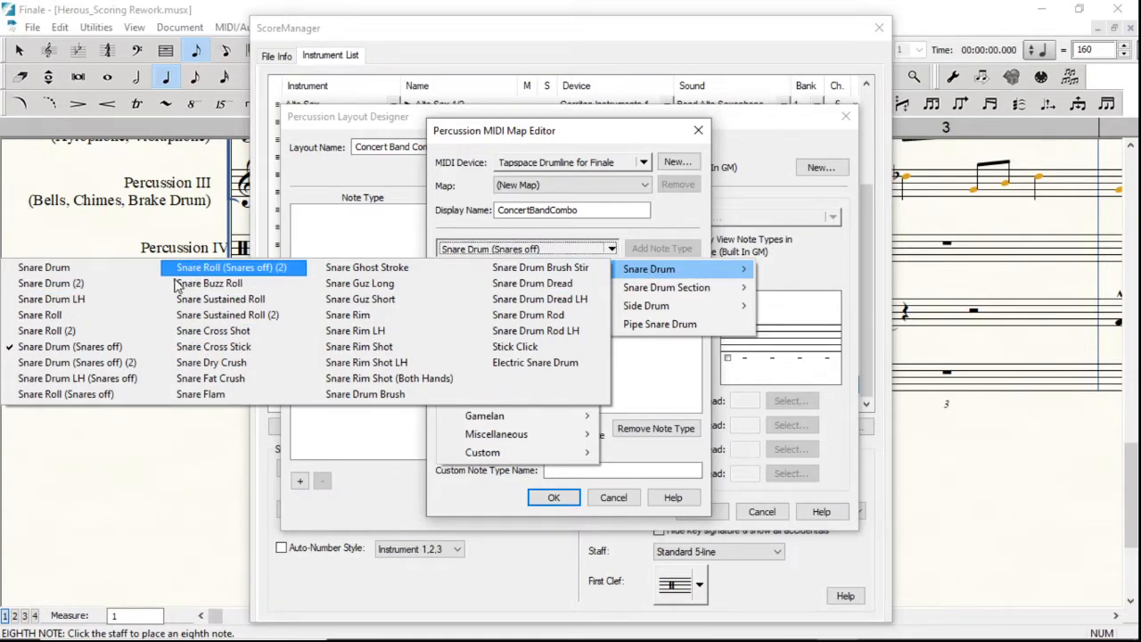
click(146, 316)
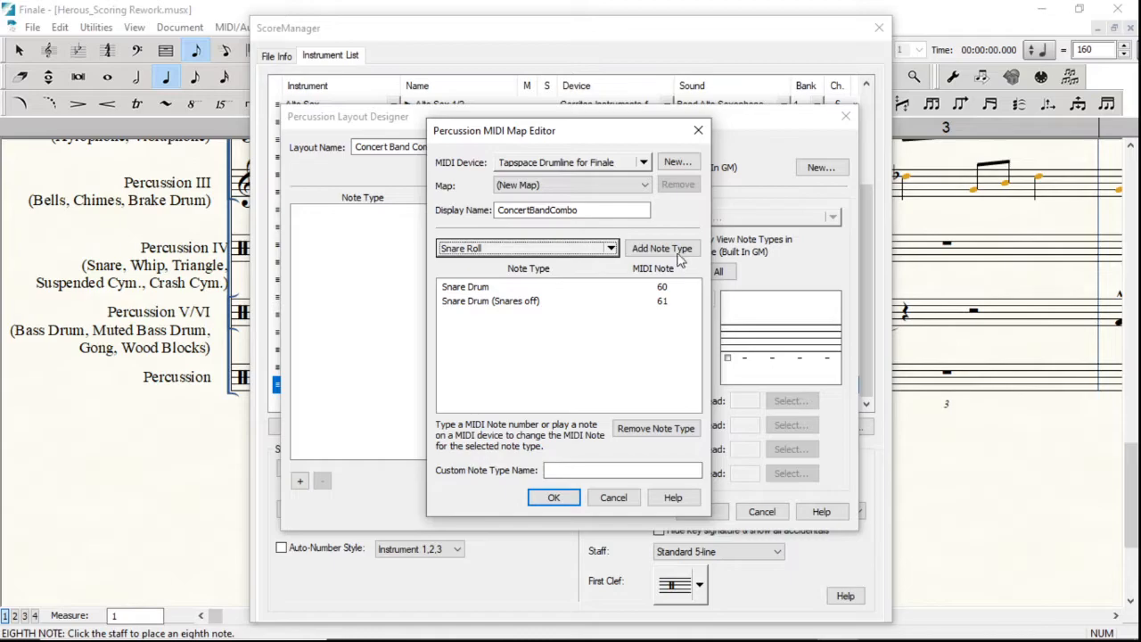
click(660, 248)
text(62)
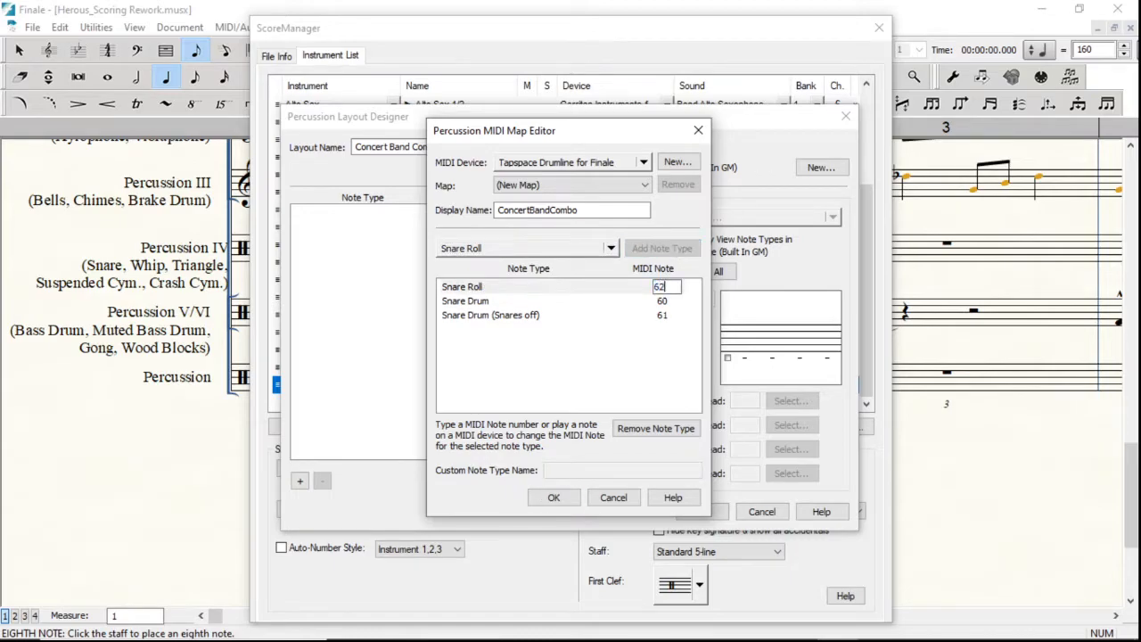
click(624, 380)
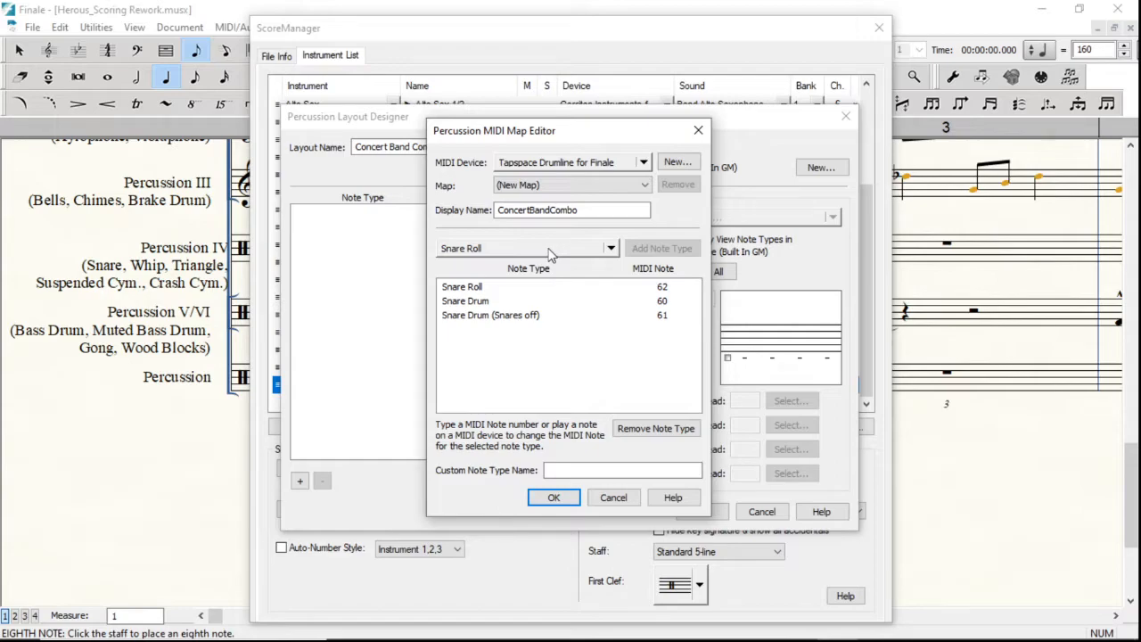
Step: Add the Custom 1 note type to the map and assign it MIDI note 103
click(603, 250)
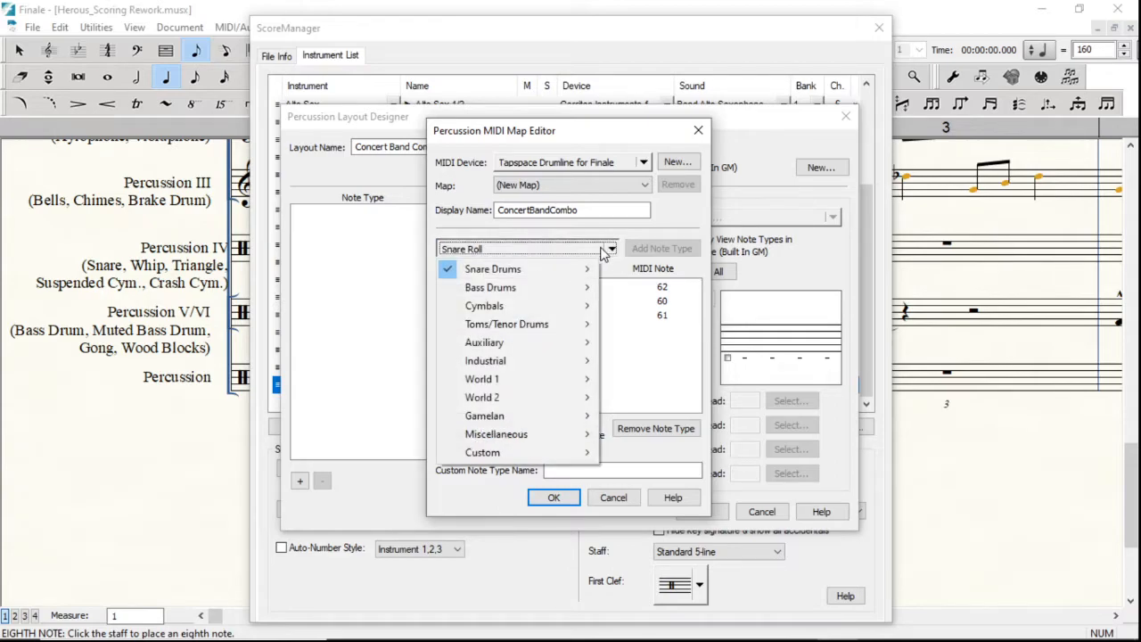
mouse_move(589, 276)
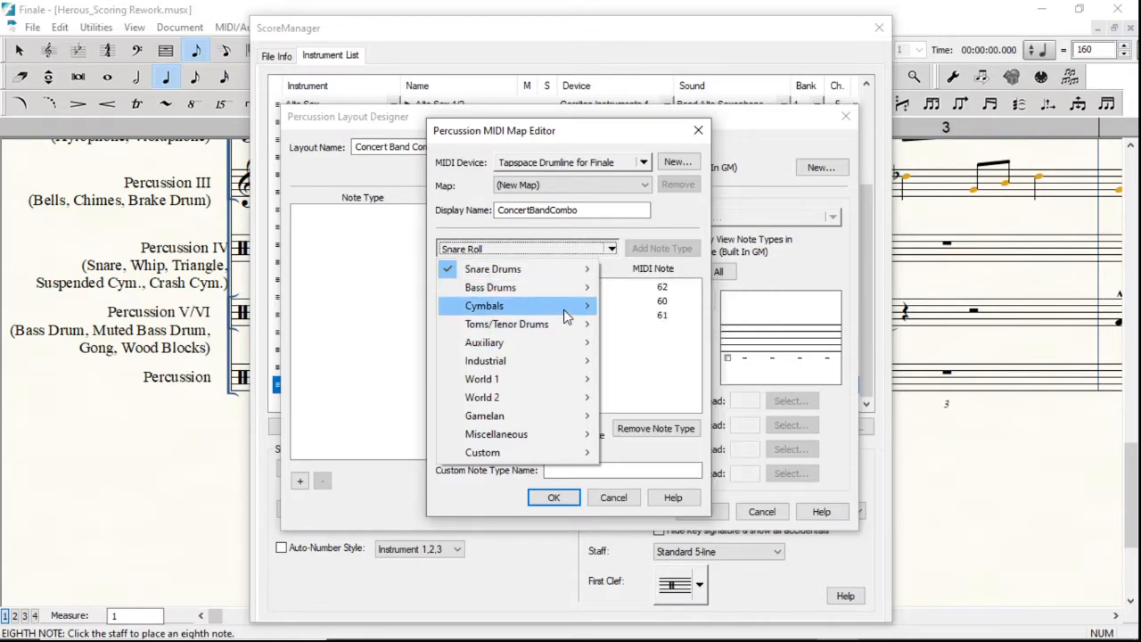
mouse_move(567, 316)
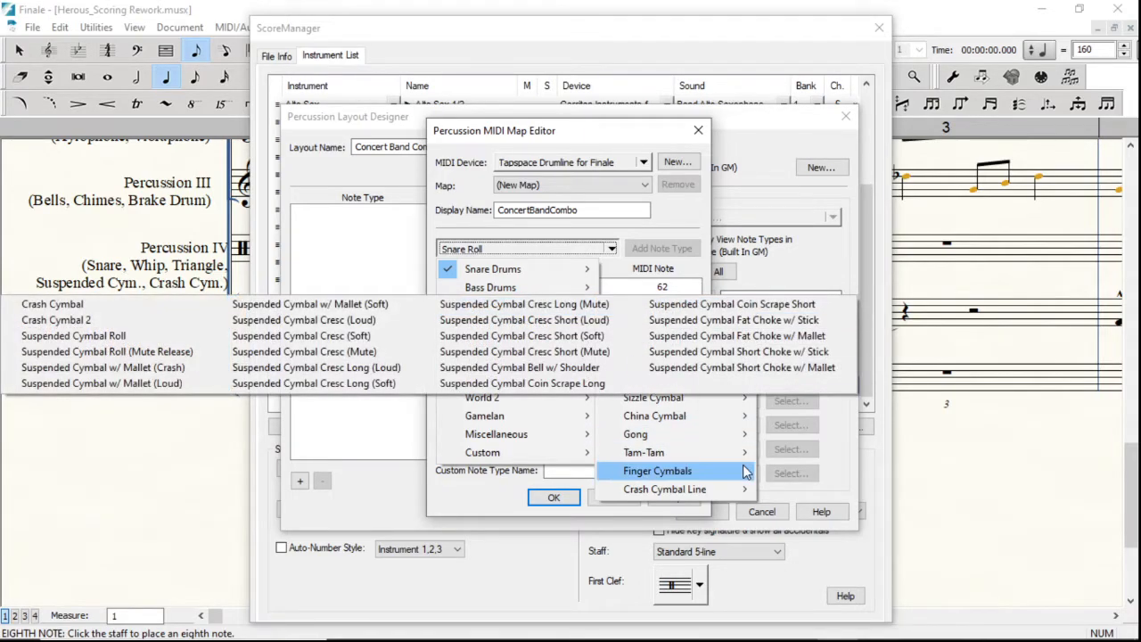
mouse_move(745, 462)
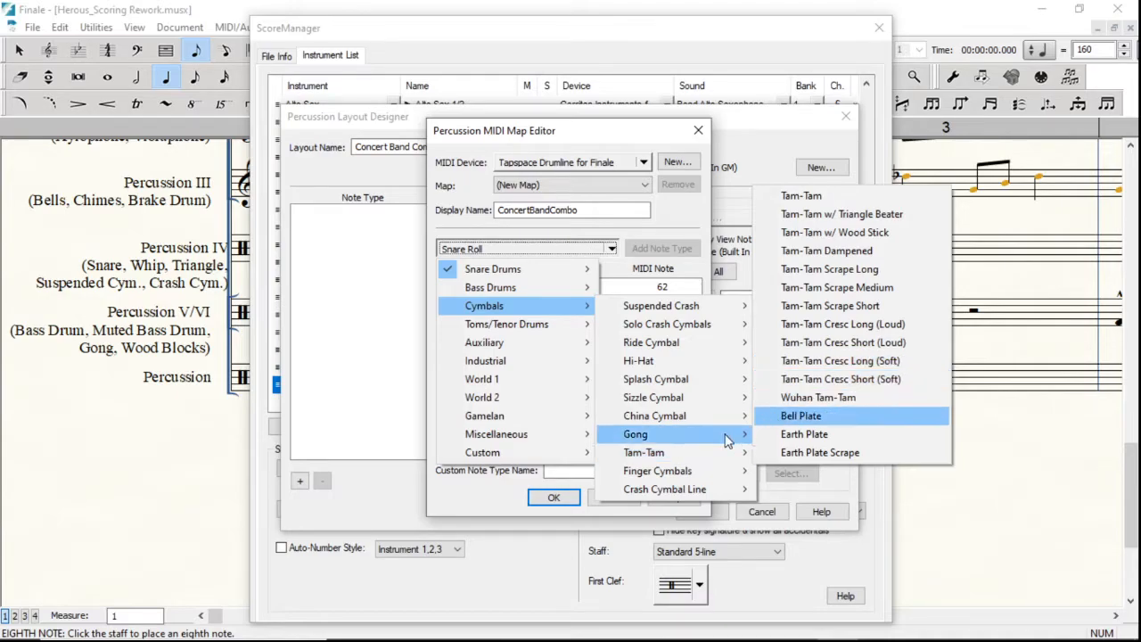
mouse_move(560, 460)
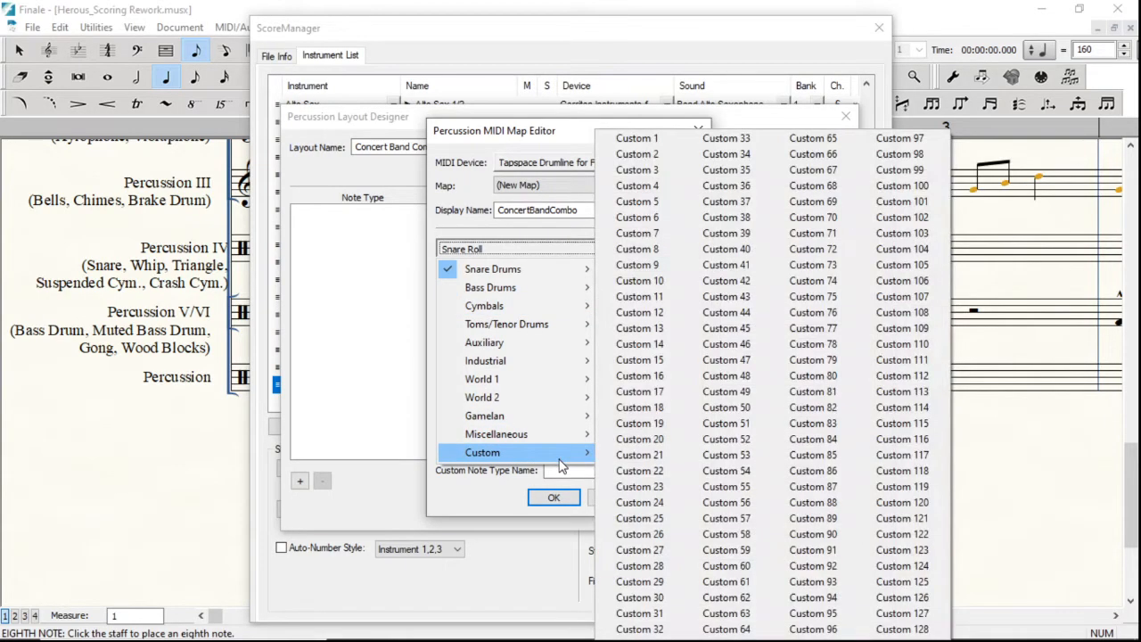
click(660, 144)
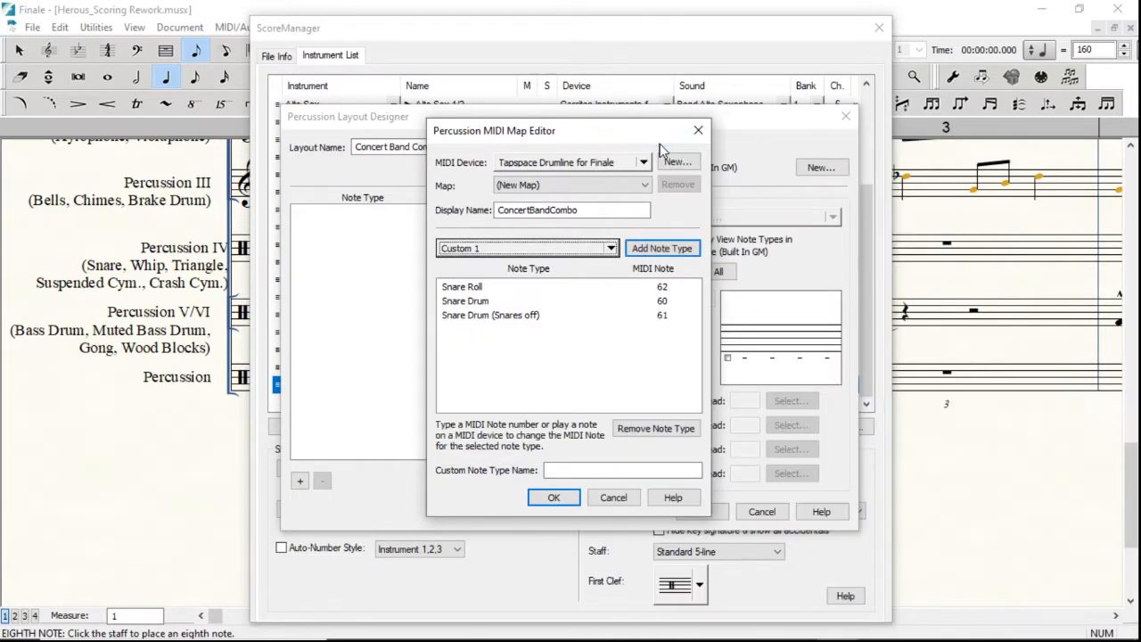
click(664, 249)
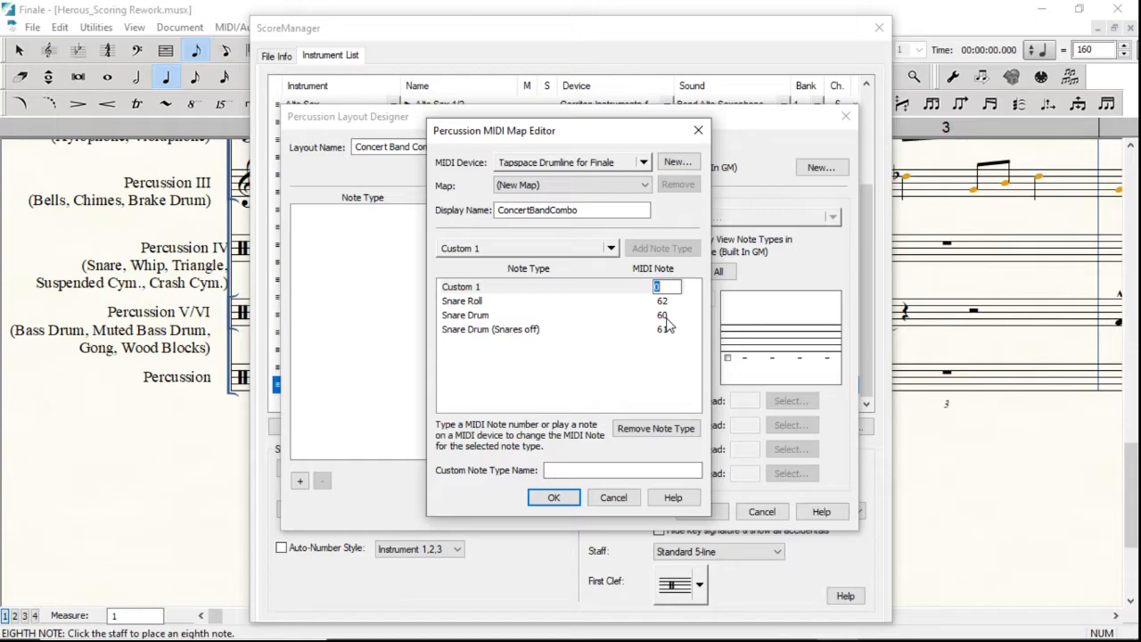
text(103)
Step: Name the Custom 1 note type "Tambourine Fist/Knee" and save the percussion MIDI map
click(611, 469)
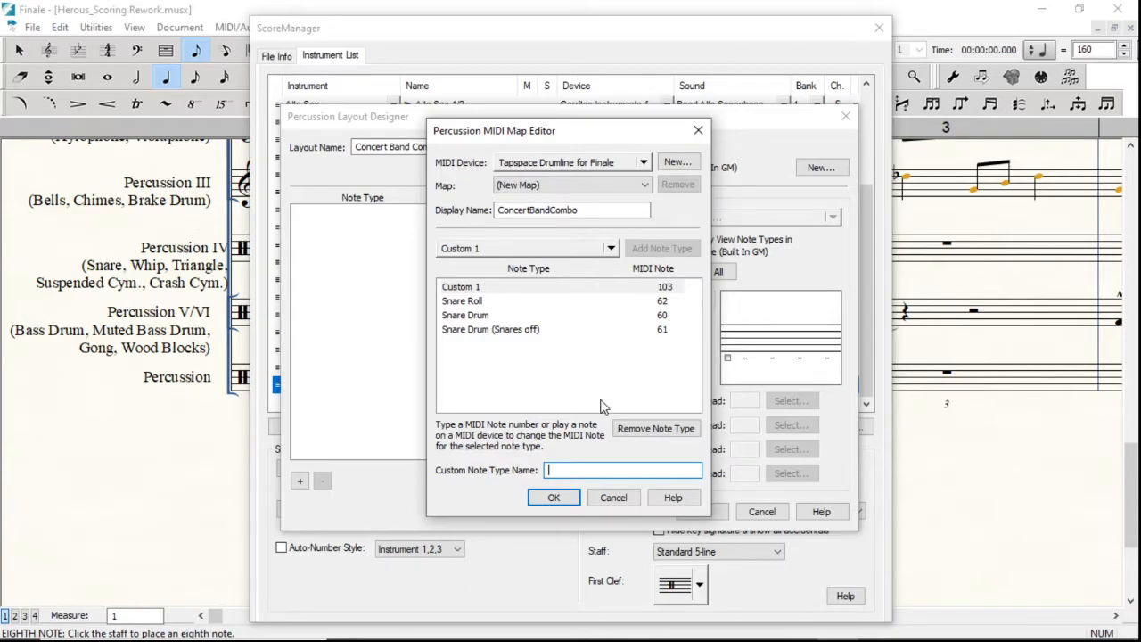
text(T)
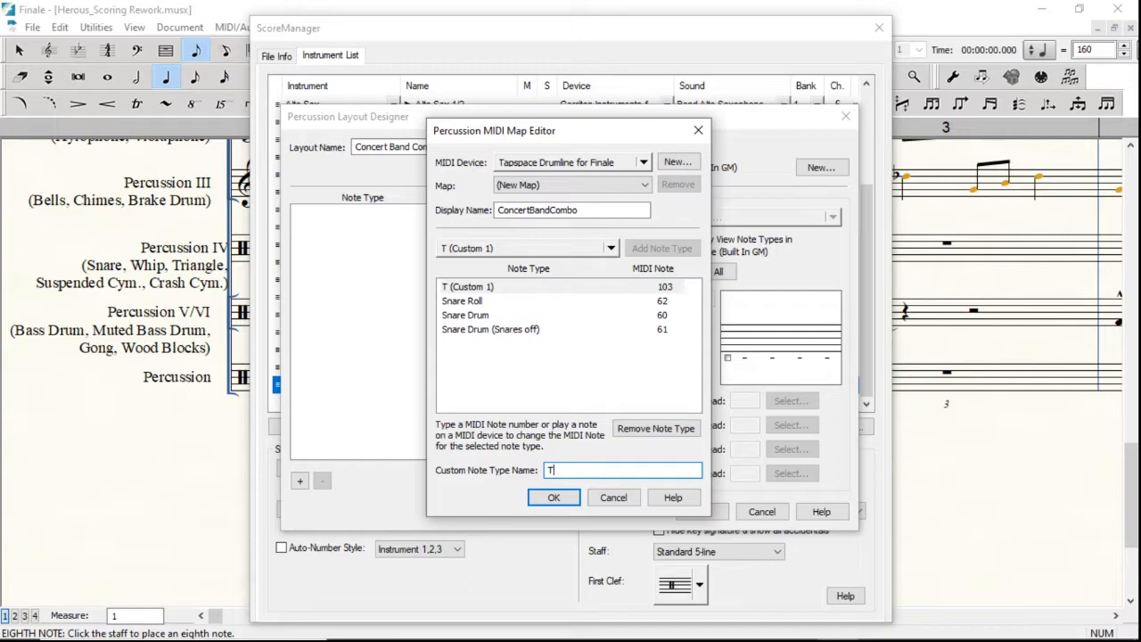
text(amb)
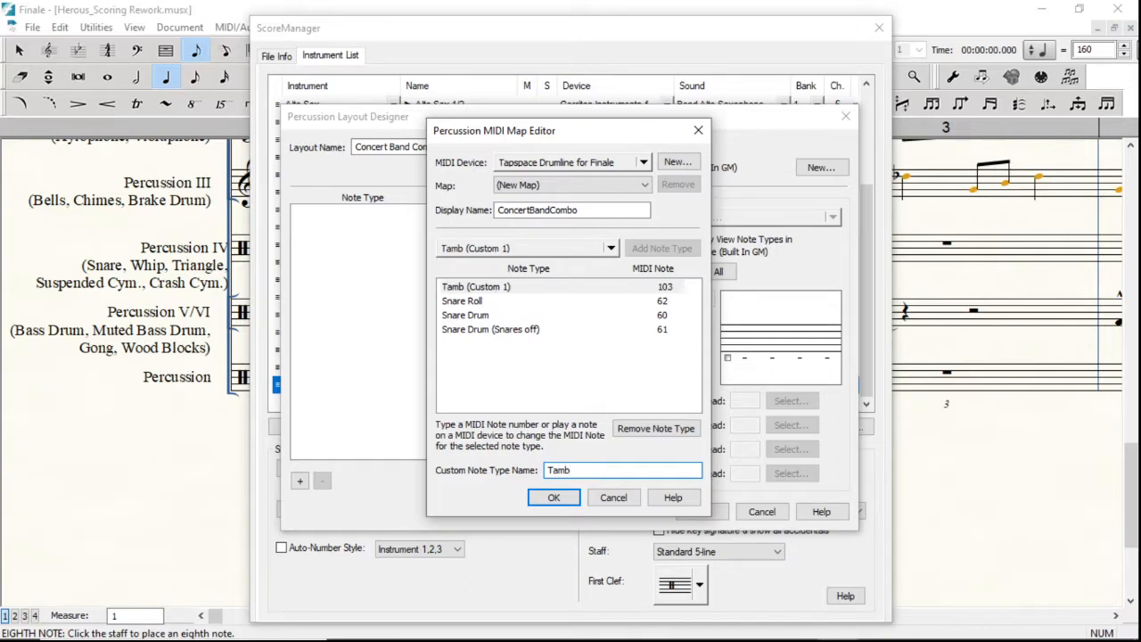
text(ourine )
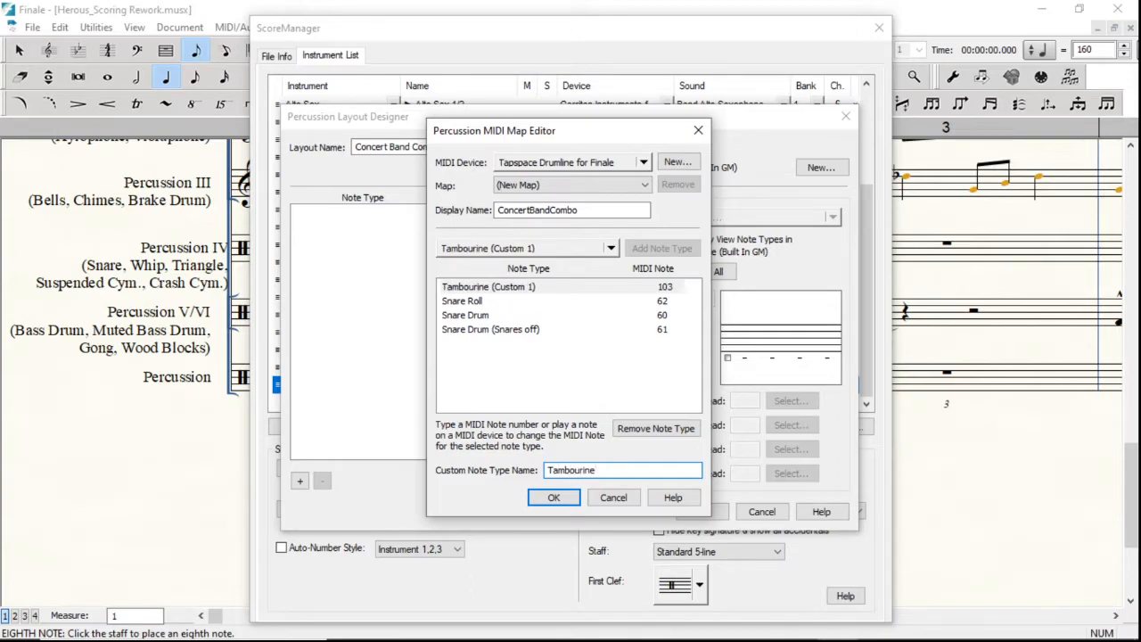
text(()
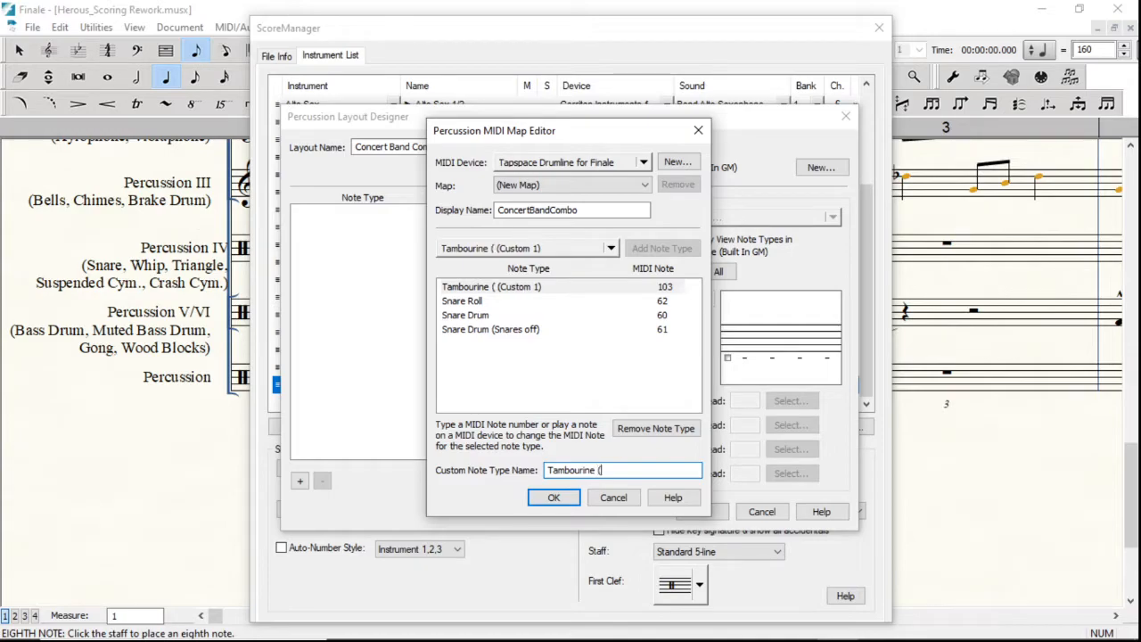
key(BackSpace)
text(Fist/Knee)
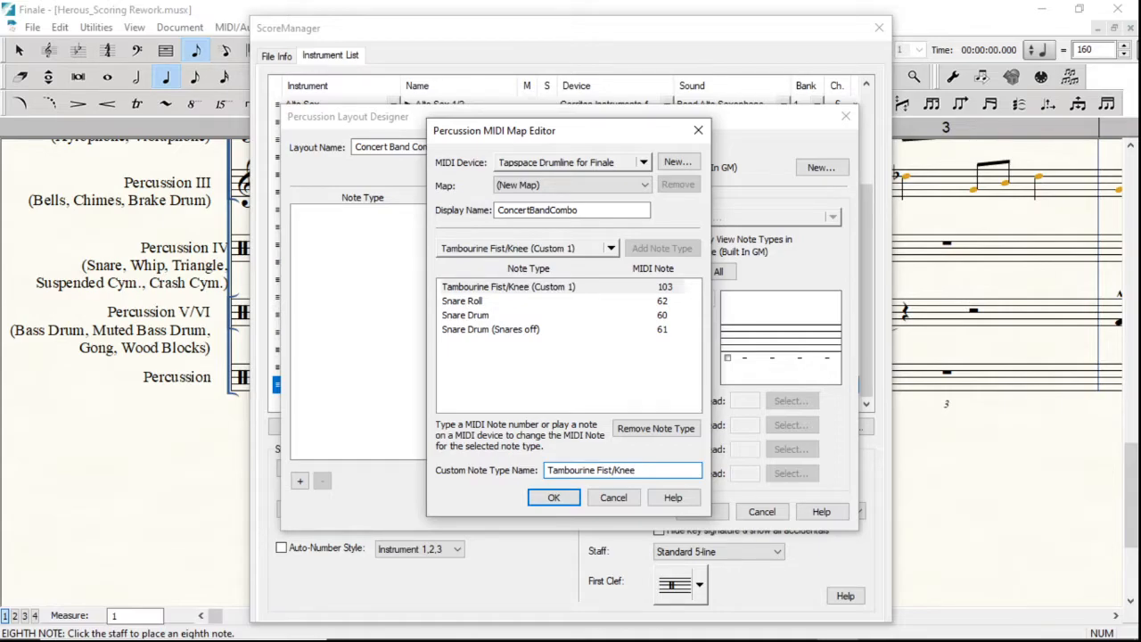
click(551, 500)
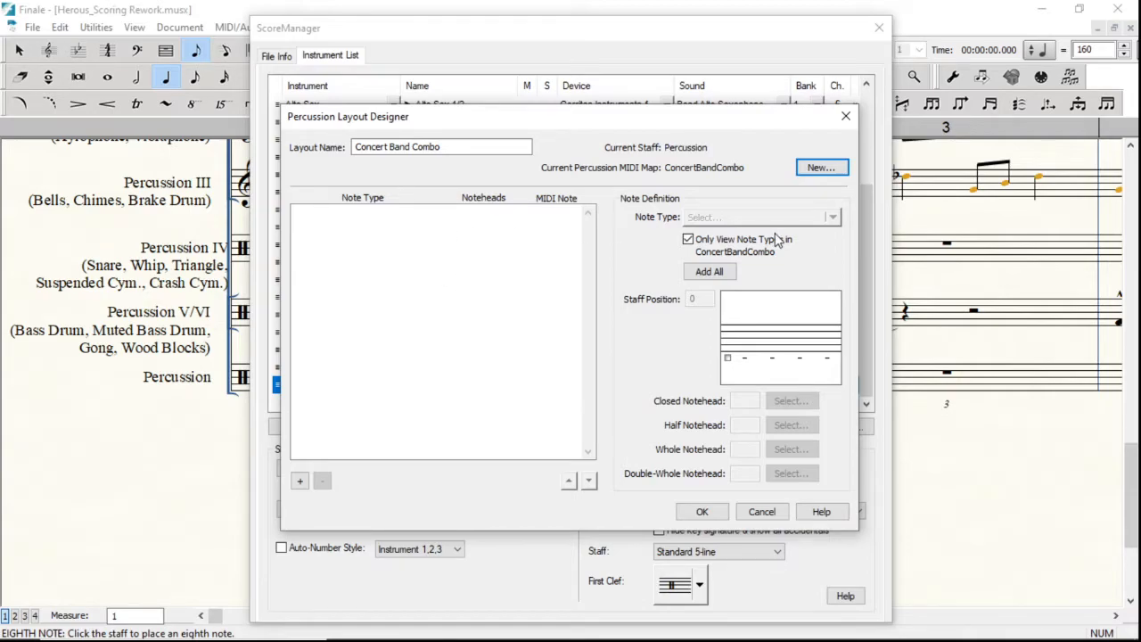
Step: Add all note types of the ConcertBandCombo map to the layout and check which note types are available for selection
click(710, 274)
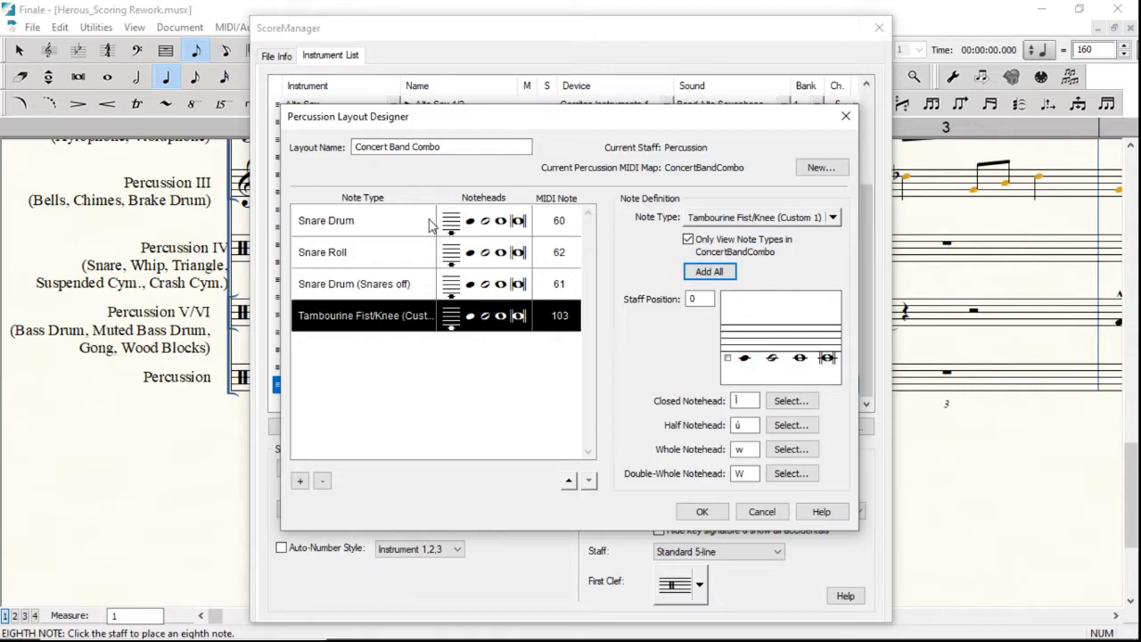
click(831, 220)
mouse_move(789, 238)
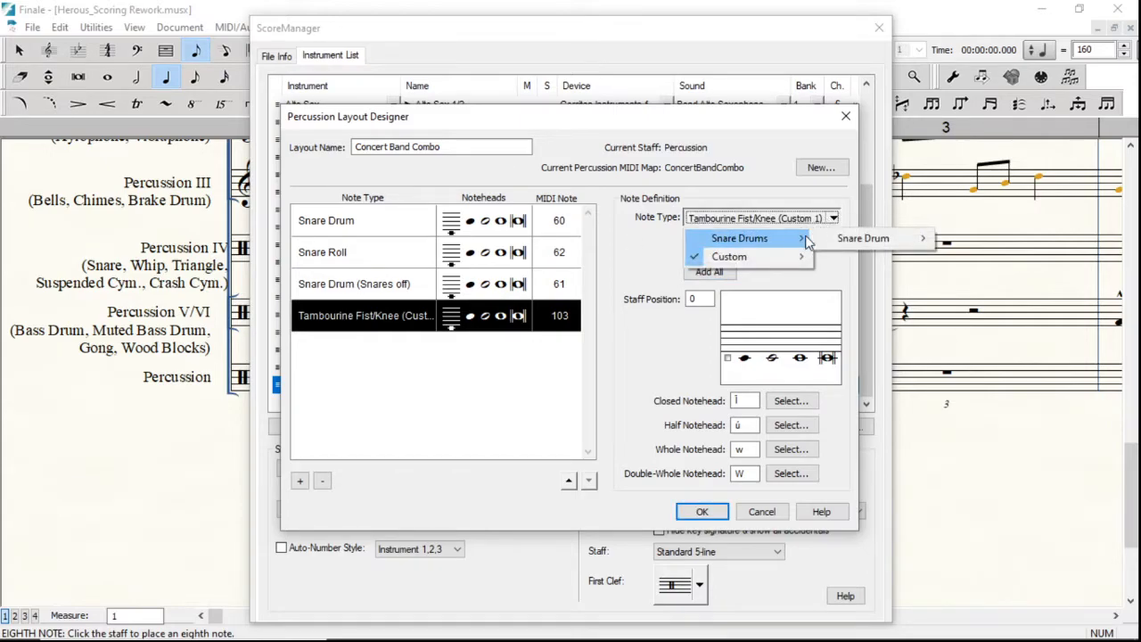
mouse_move(856, 241)
mouse_move(795, 258)
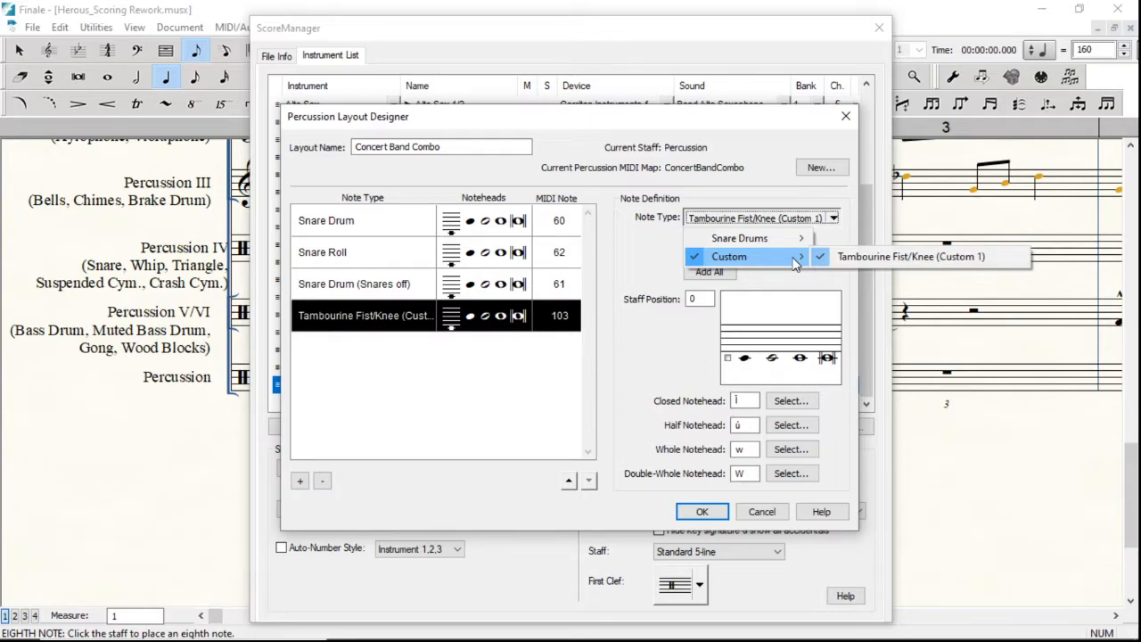
click(655, 242)
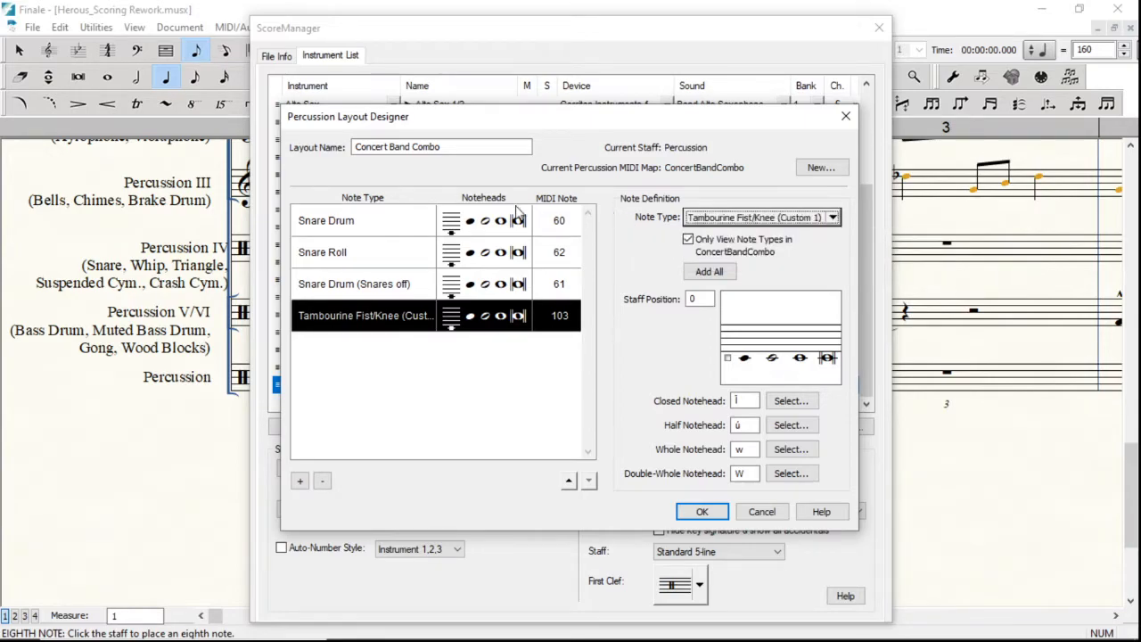
Step: Move the Snare Drum noteheads in the layout to staff position 7
click(422, 221)
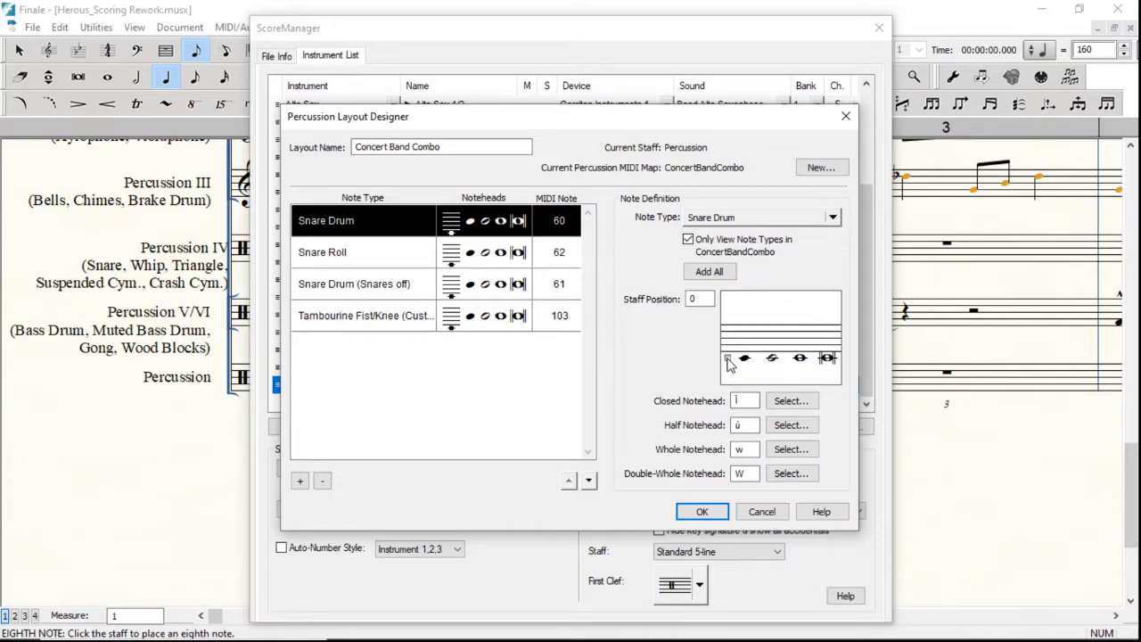
drag(728, 360, 731, 337)
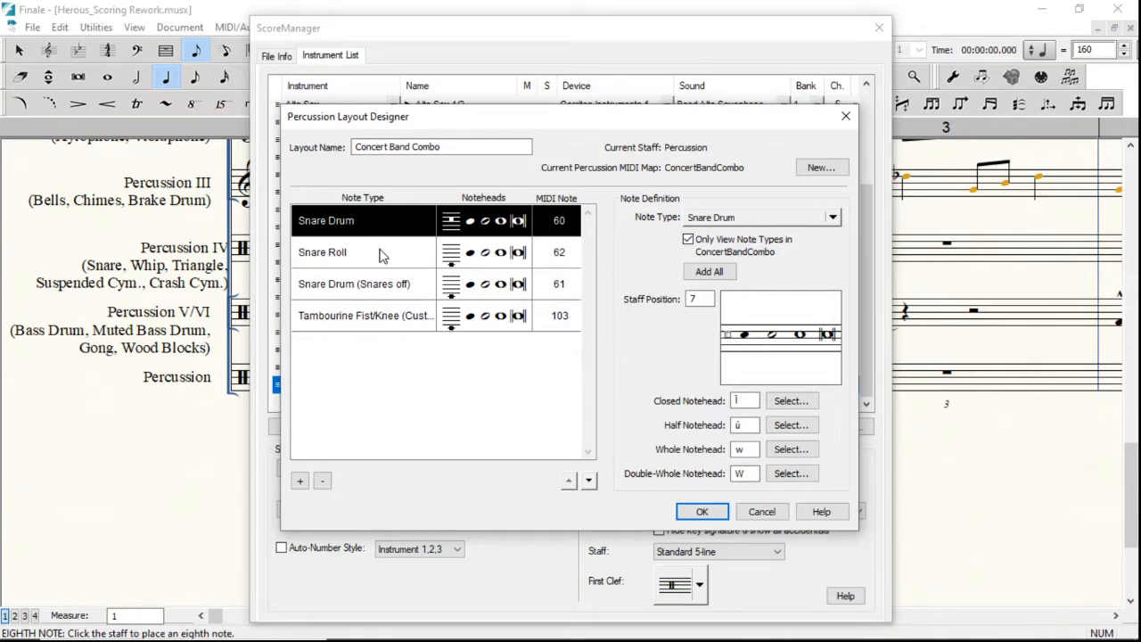
Step: Move the Snare Roll and Snare Drum (Snares off) noteheads in the layout to staff position 7
click(380, 257)
click(699, 300)
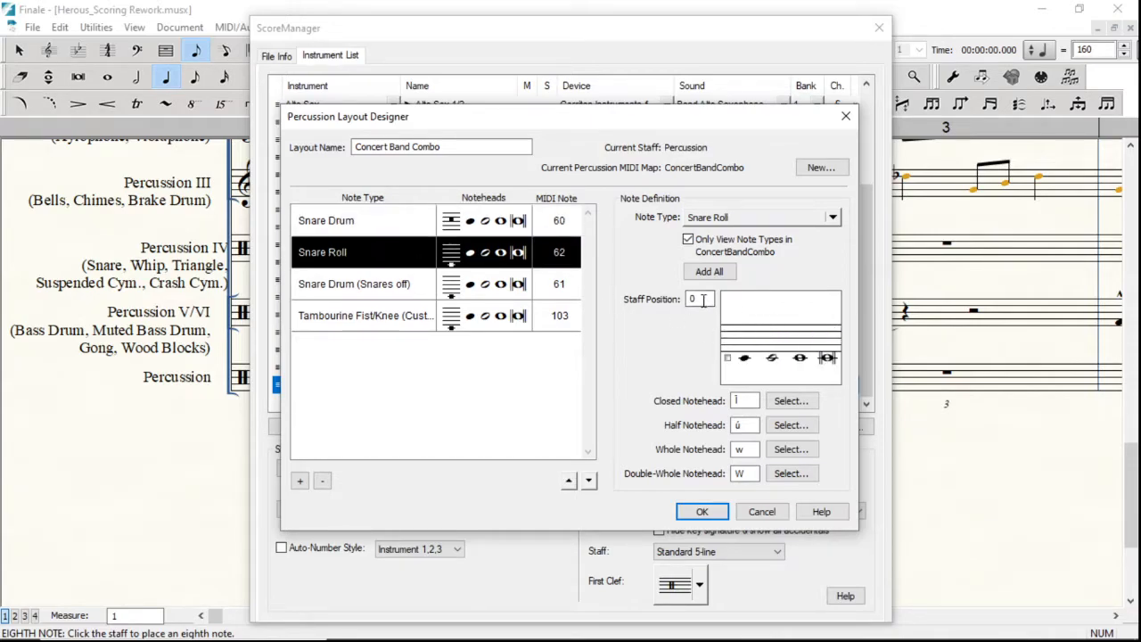
key(BackSpace)
text(7)
click(392, 287)
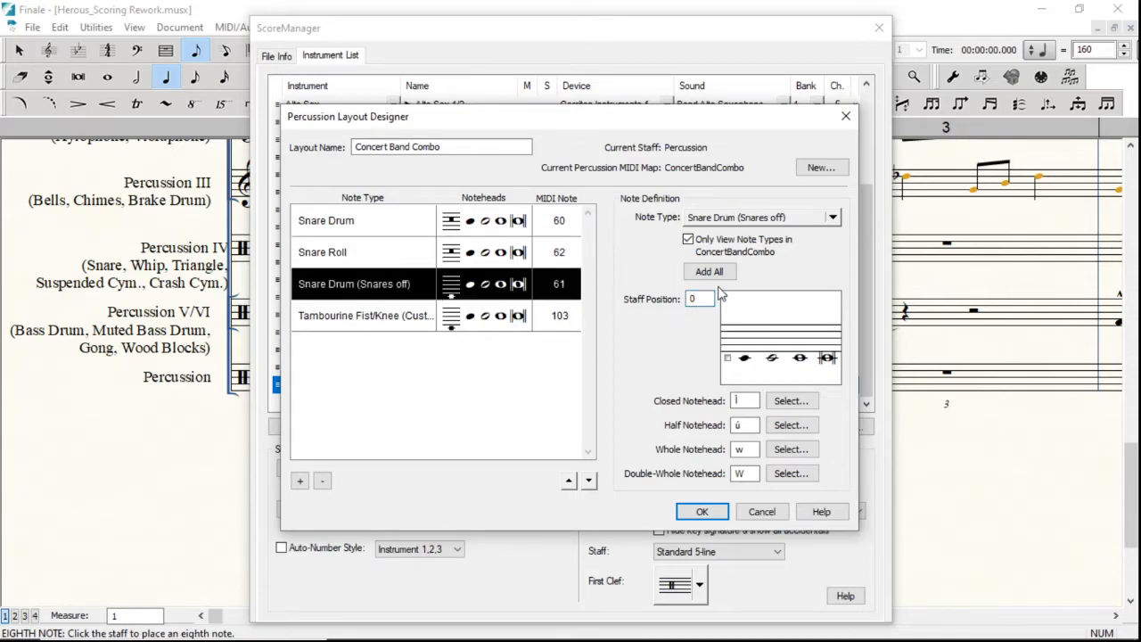
click(701, 299)
key(BackSpace)
text(7)
Step: Move the Tambourine Fist/Knee noteheads in the layout to staff position 5
click(390, 308)
click(703, 302)
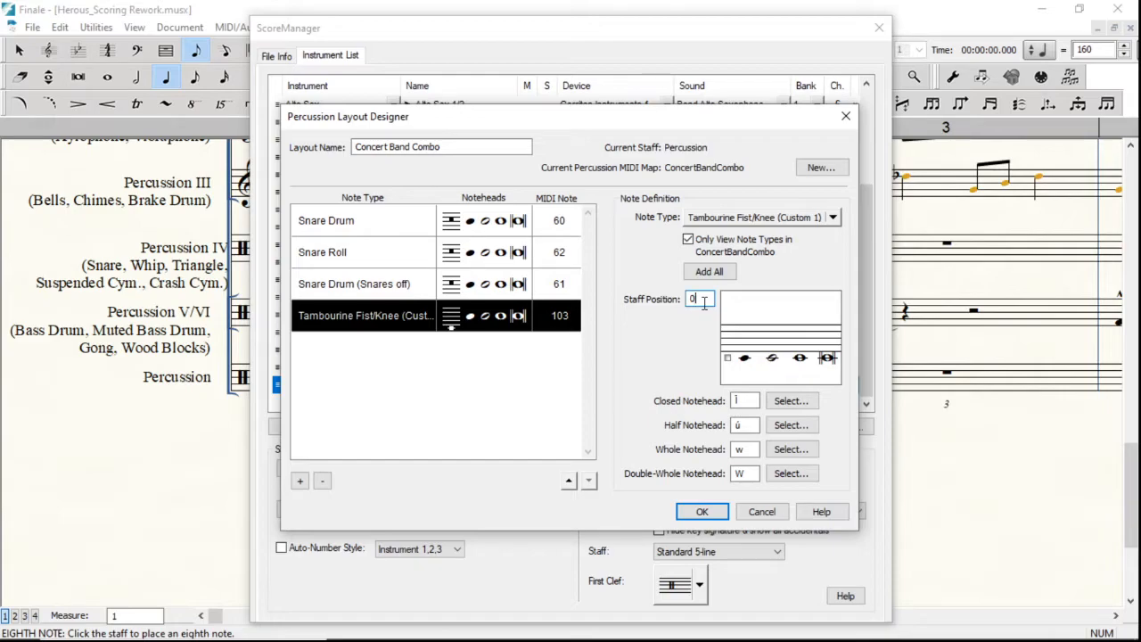
key(BackSpace)
text(5)
click(406, 307)
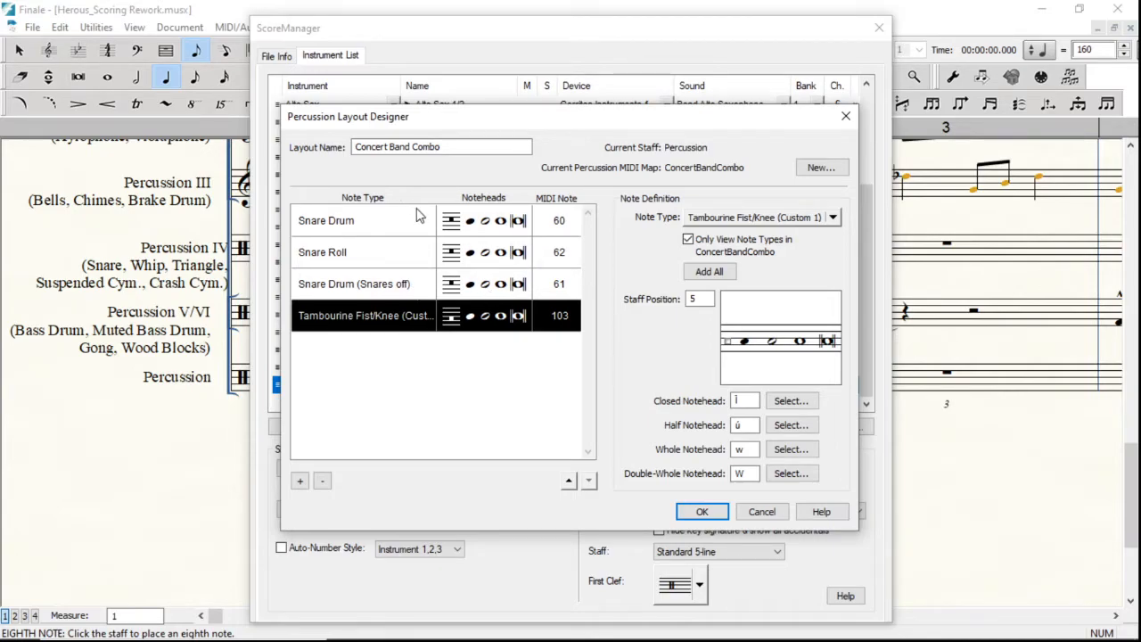
Step: Save the Concert Band Combo layout, assign it to the Percussion staff and return to the score
click(390, 230)
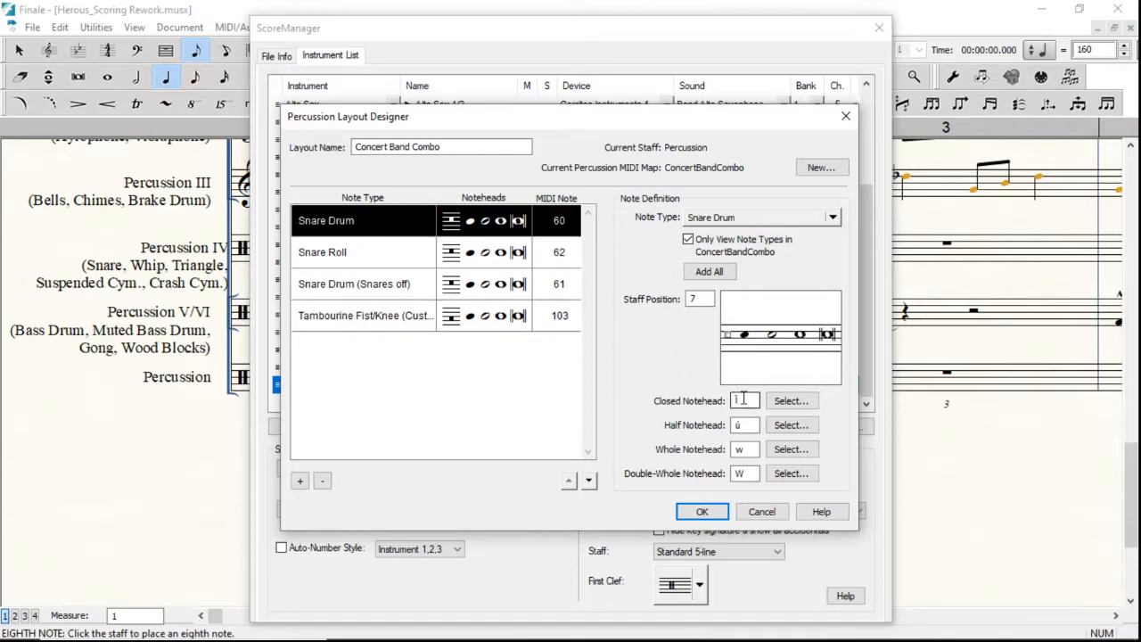
click(789, 401)
click(701, 512)
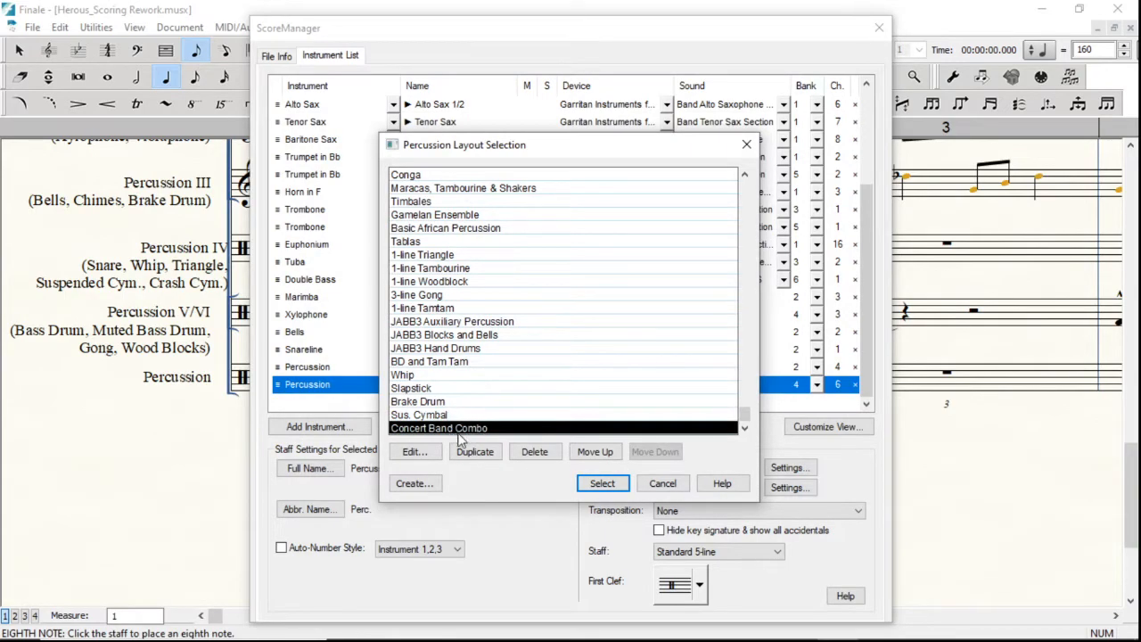
click(603, 483)
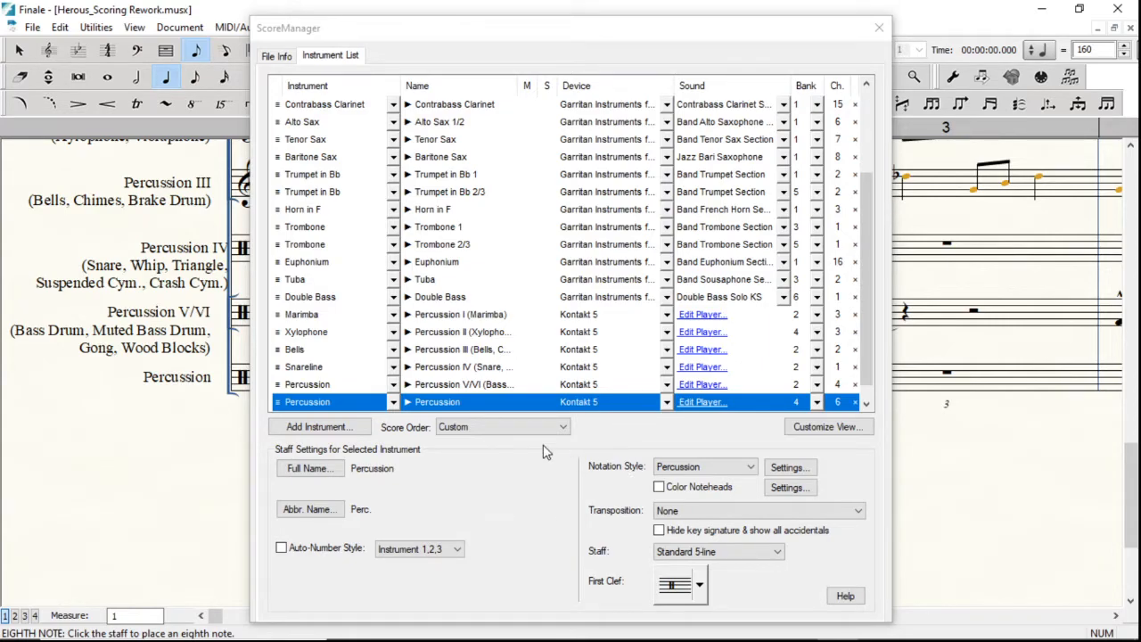
click(880, 30)
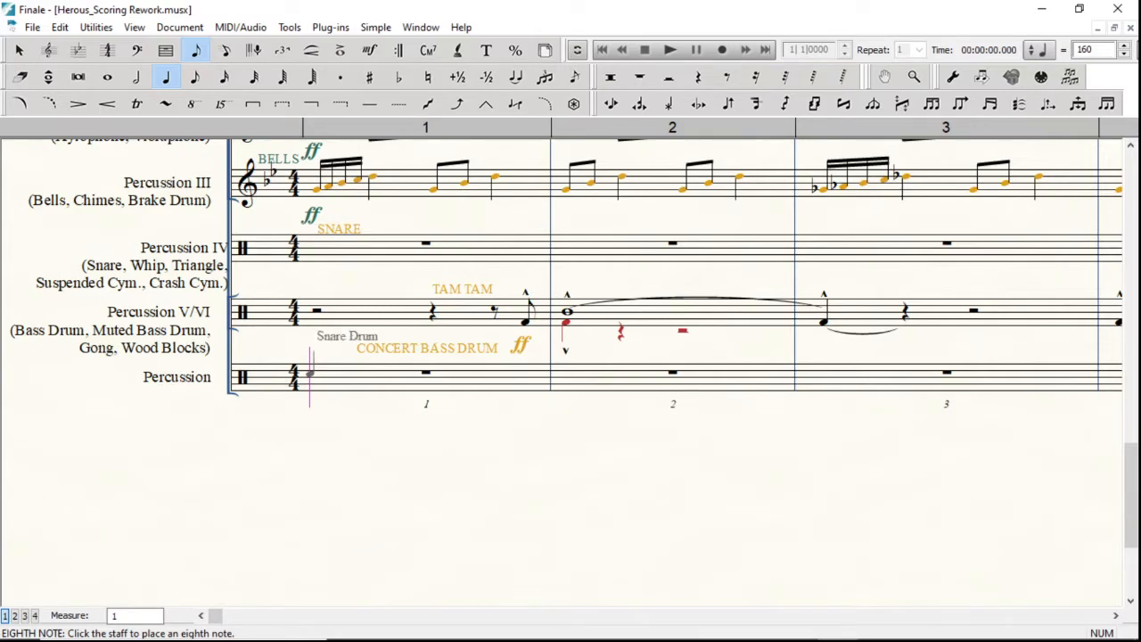
Step: Enter three Snare Drum eighth notes at the start of measure 1 on the Percussion staff
key(plus)
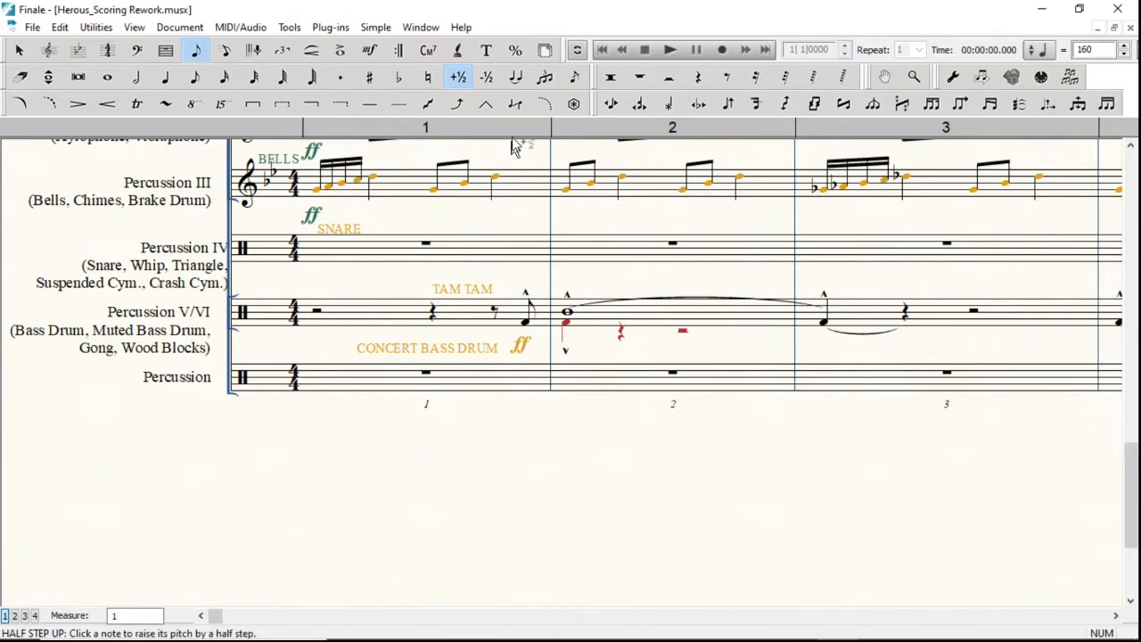
click(198, 80)
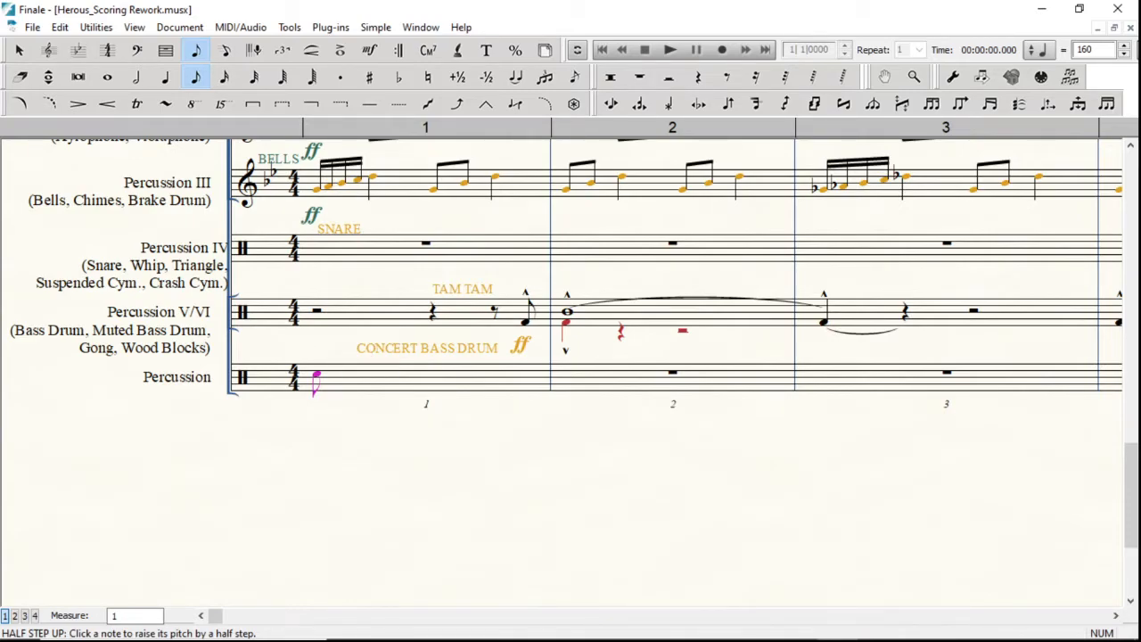
click(340, 372)
click(370, 373)
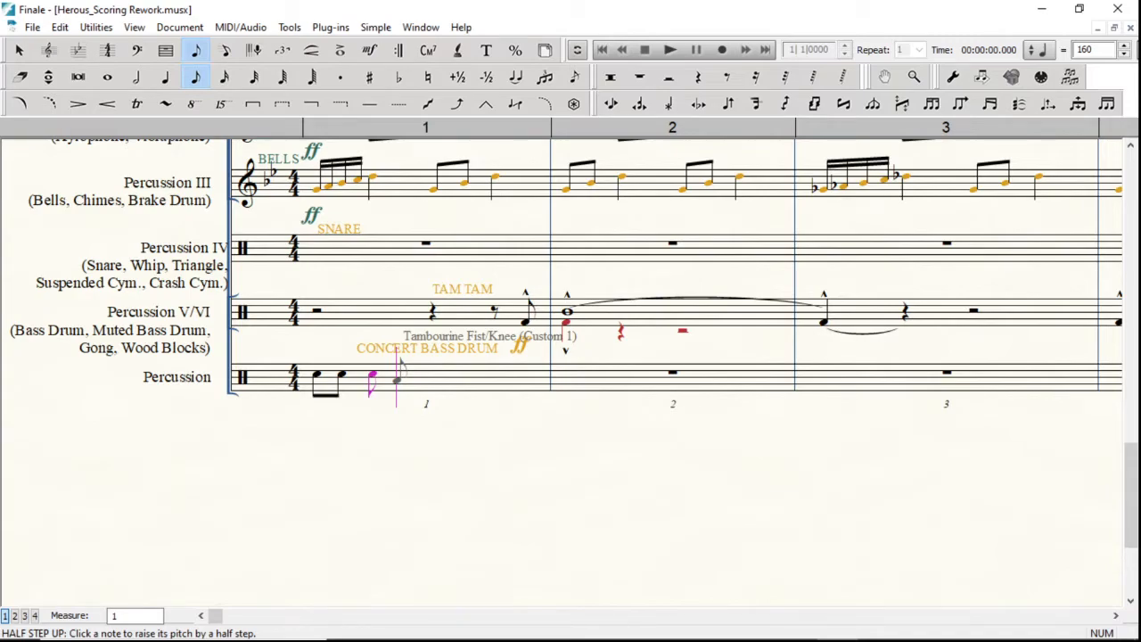
Step: Reopen the percussion layout selection for the Percussion staff from the ScoreManager
click(419, 28)
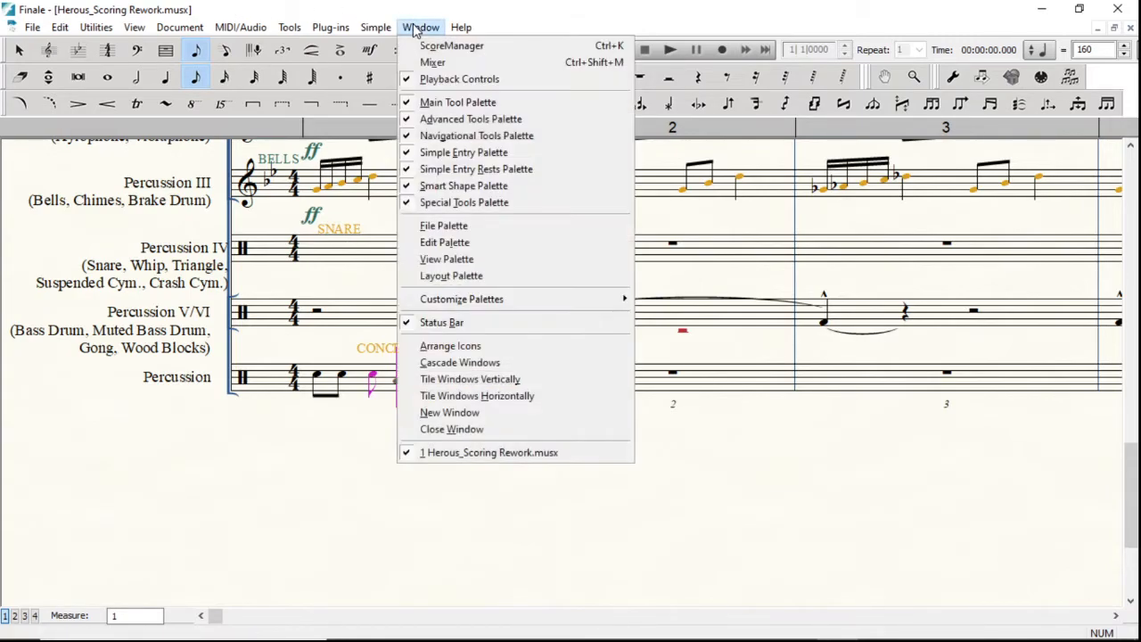
click(442, 48)
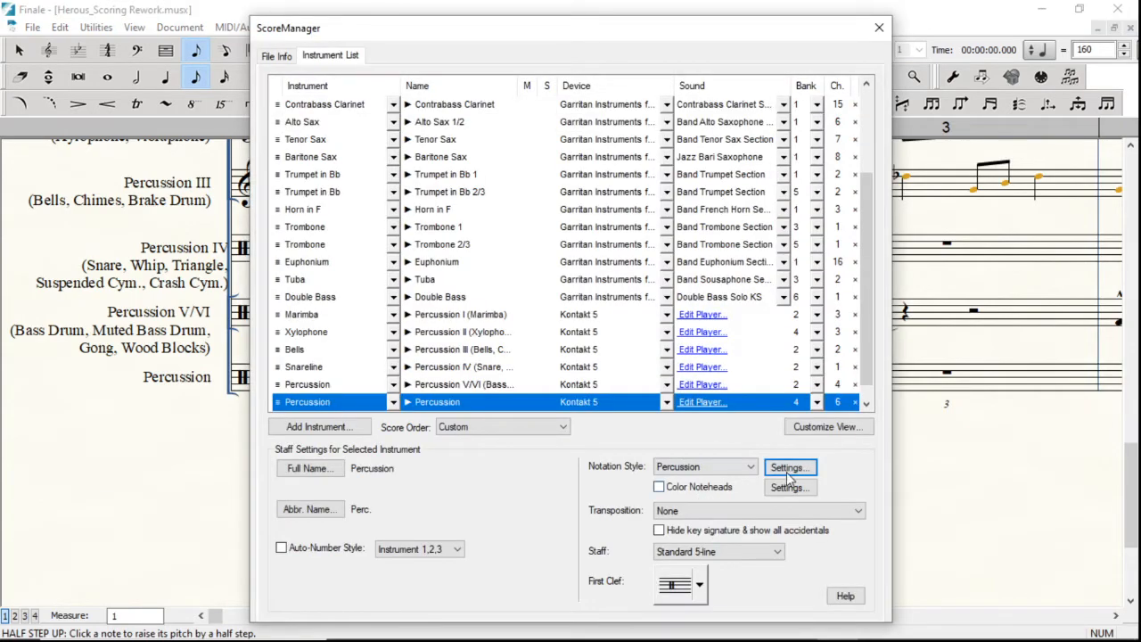
click(791, 467)
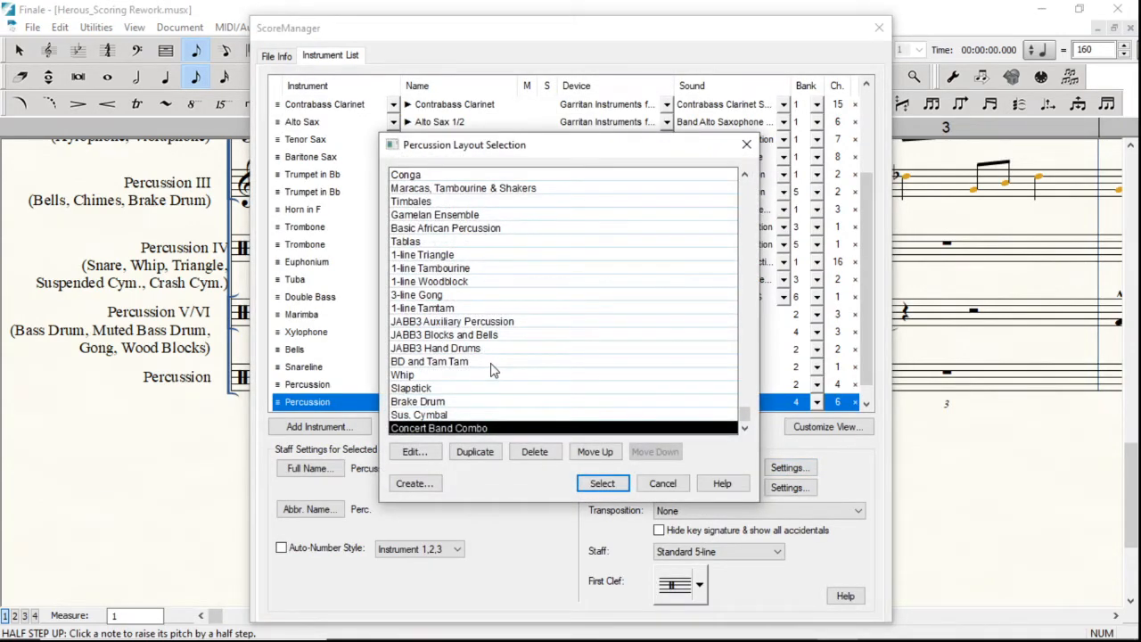
scroll(493, 371, up, 1)
scroll(493, 370, down, 1)
Step: Examine the note types and MIDI notes of the Metal Combo percussion map from a new layout, then discard it
click(412, 483)
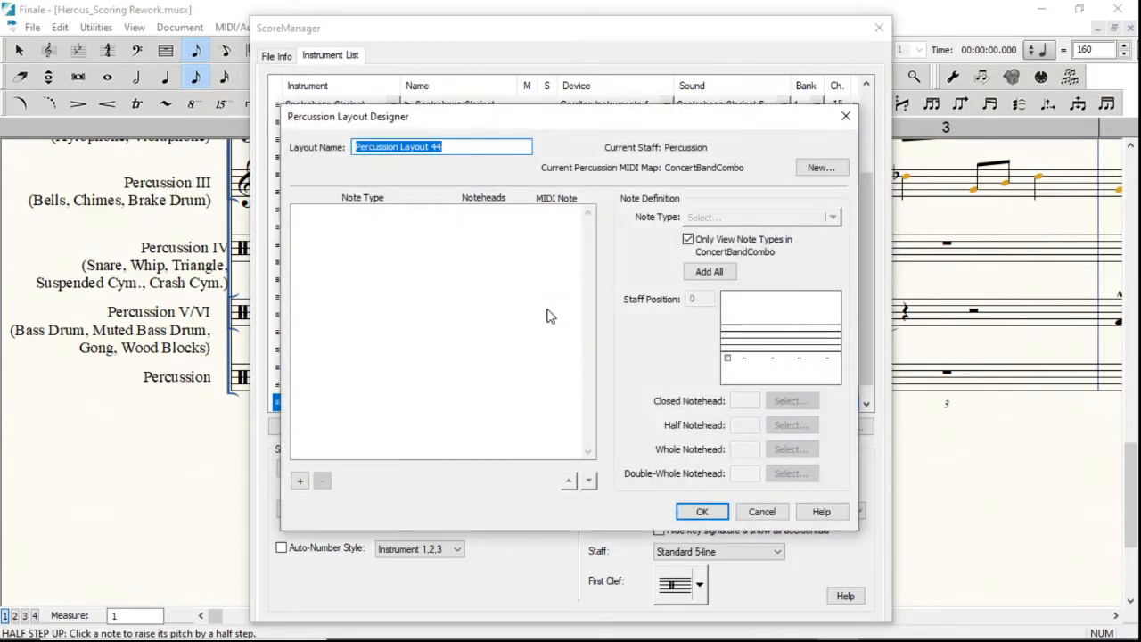
click(820, 169)
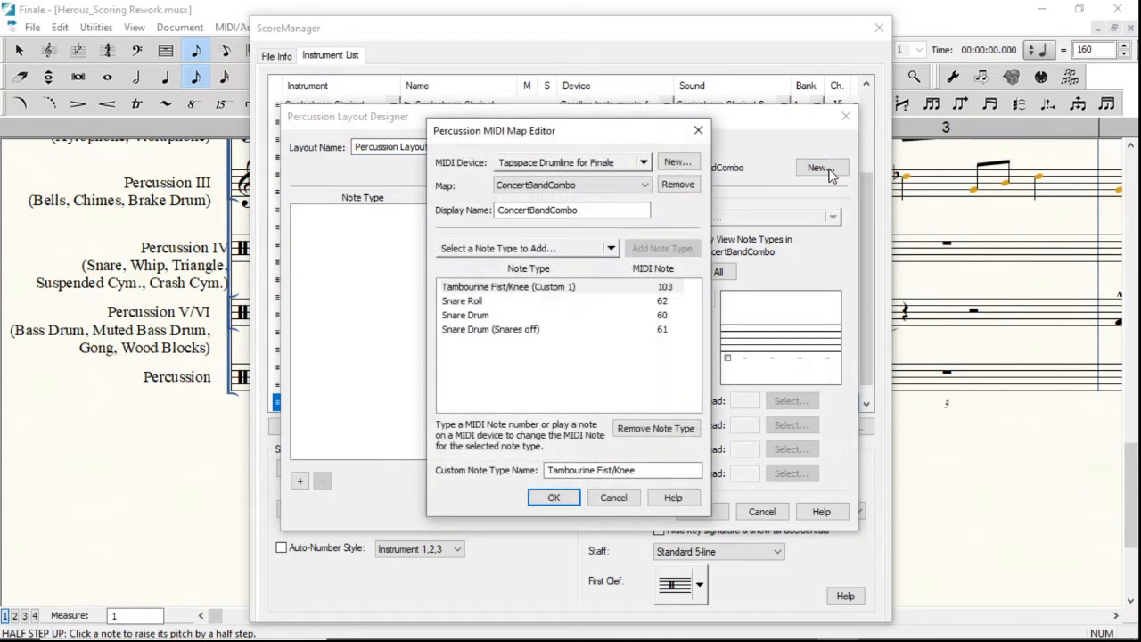
click(624, 184)
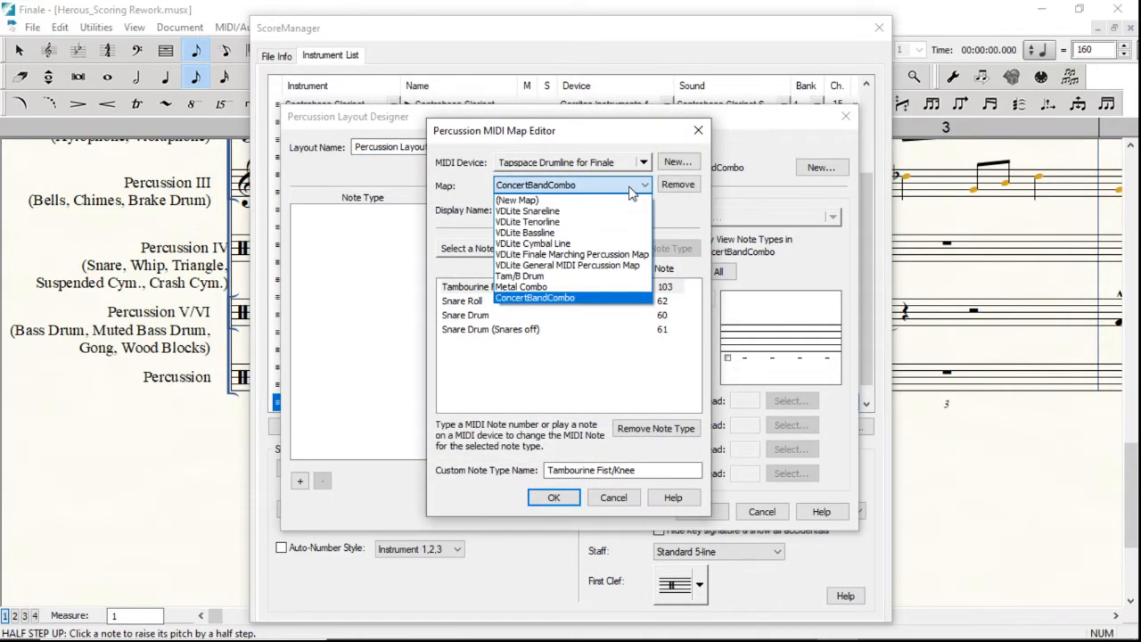
click(599, 286)
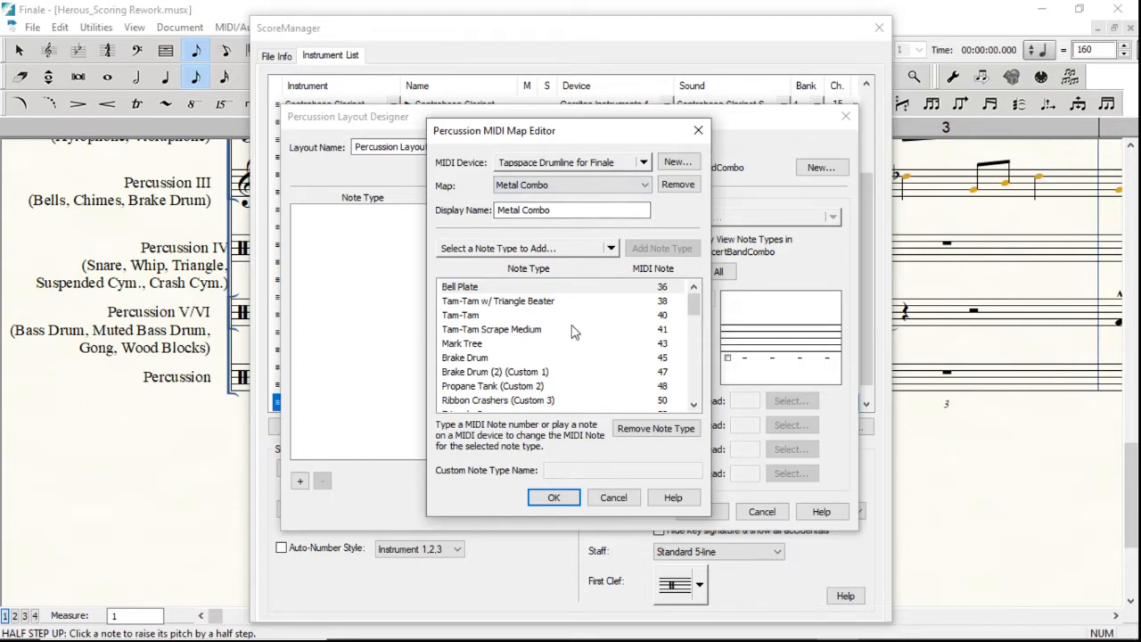
scroll(573, 328, down, 4)
scroll(573, 331, down, 8)
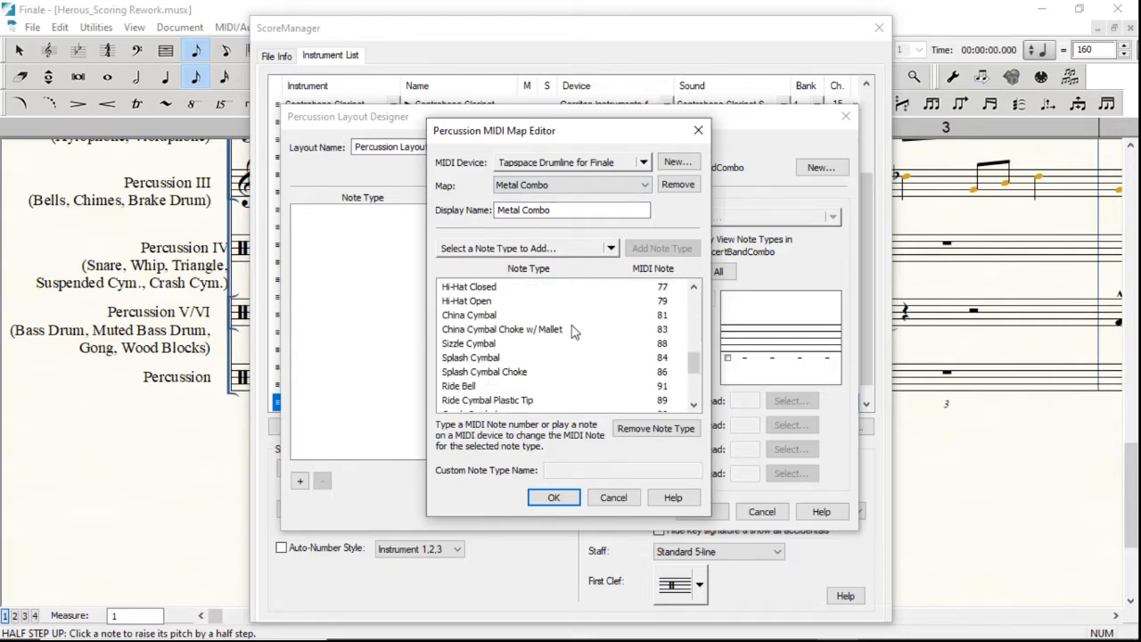
scroll(573, 330, up, 12)
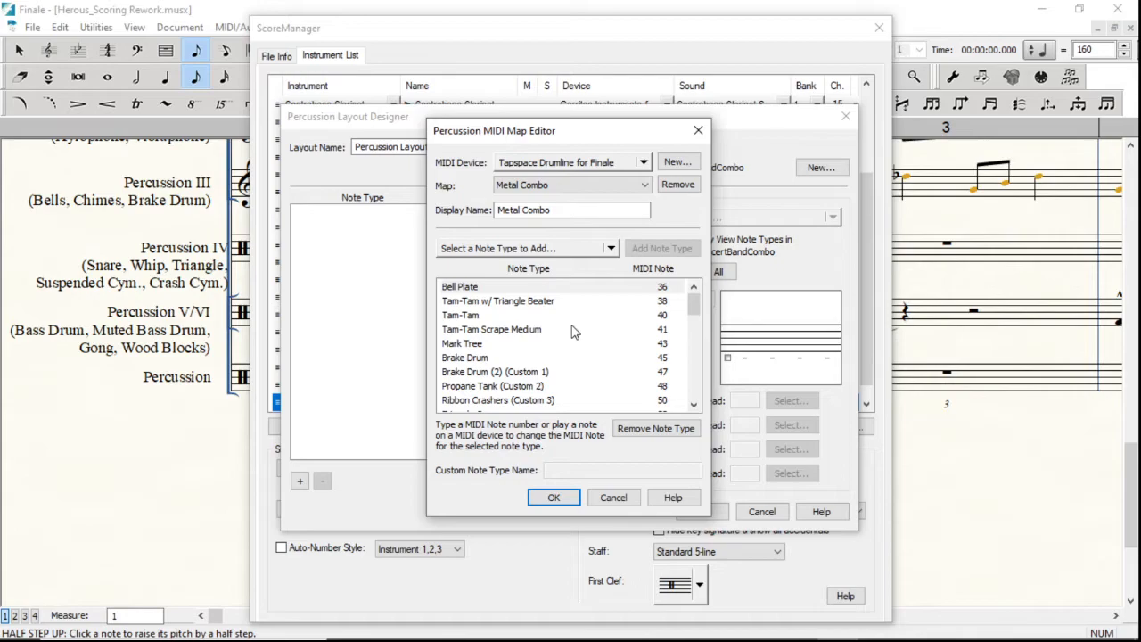
click(615, 499)
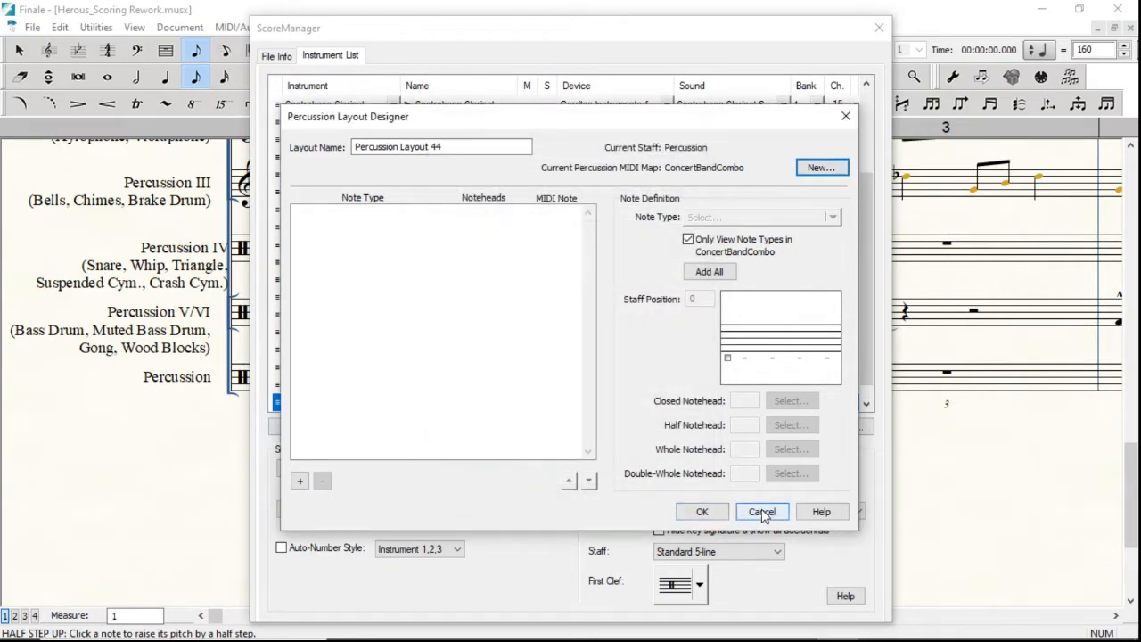
click(762, 513)
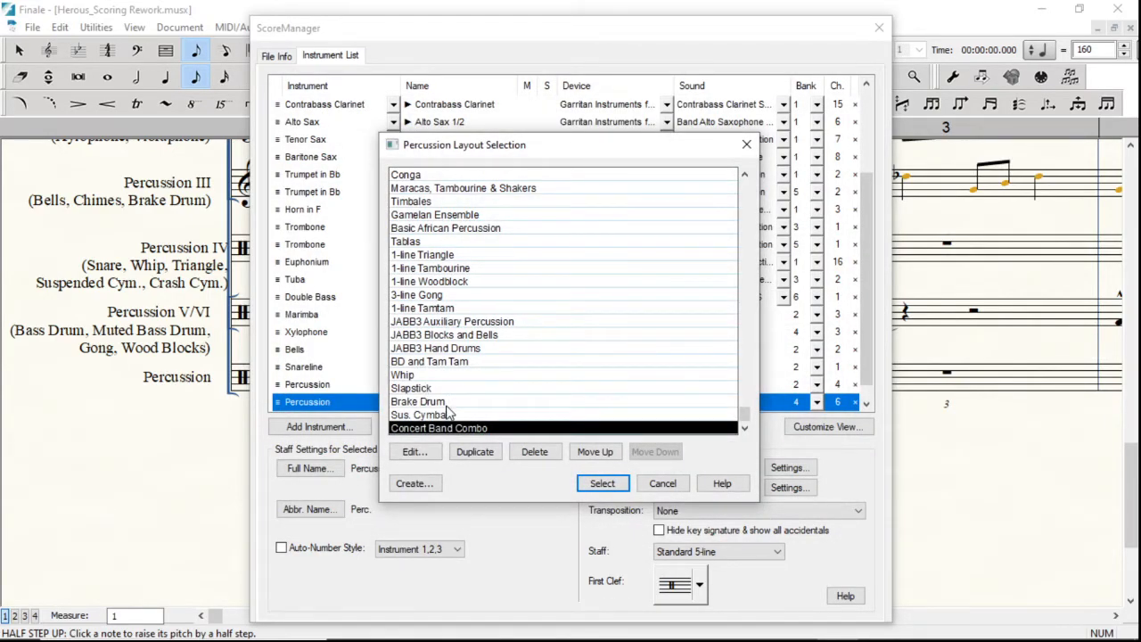
Step: Create a new percussion layout and set its percussion MIDI map to Metal Combo
scroll(450, 412, up, 1)
scroll(451, 413, down, 1)
scroll(450, 413, up, 2)
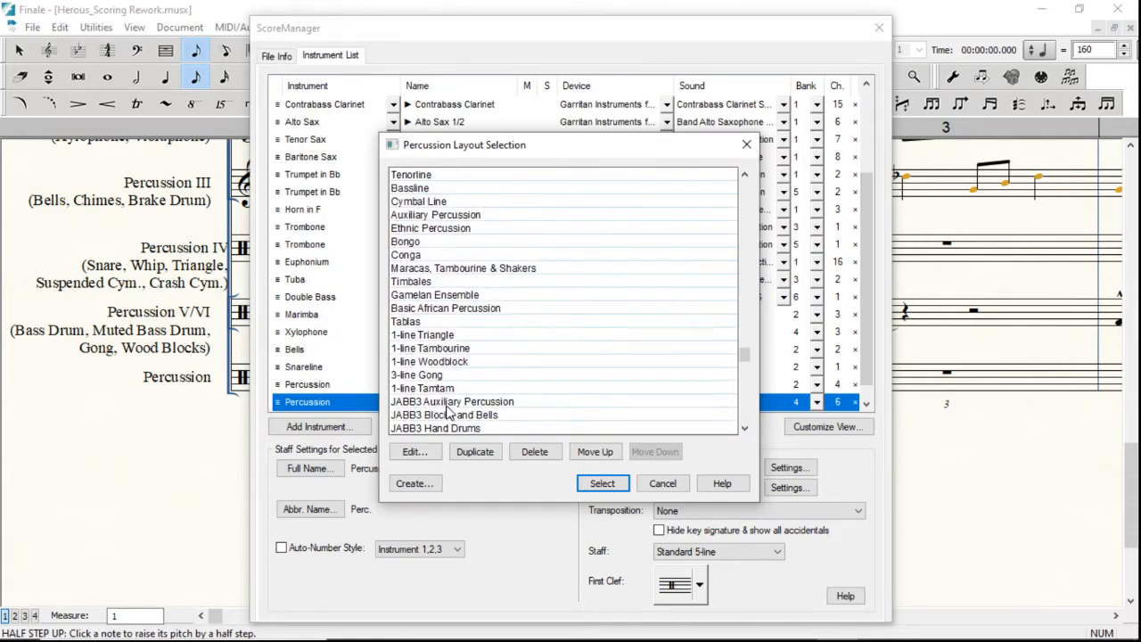
scroll(450, 413, up, 3)
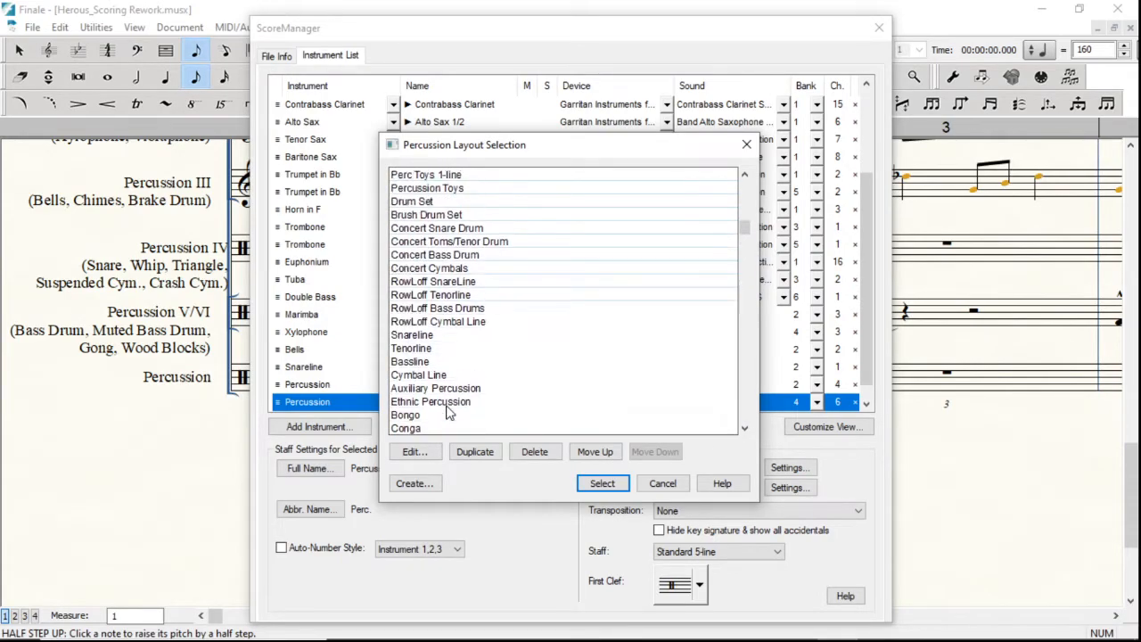
scroll(450, 413, down, 5)
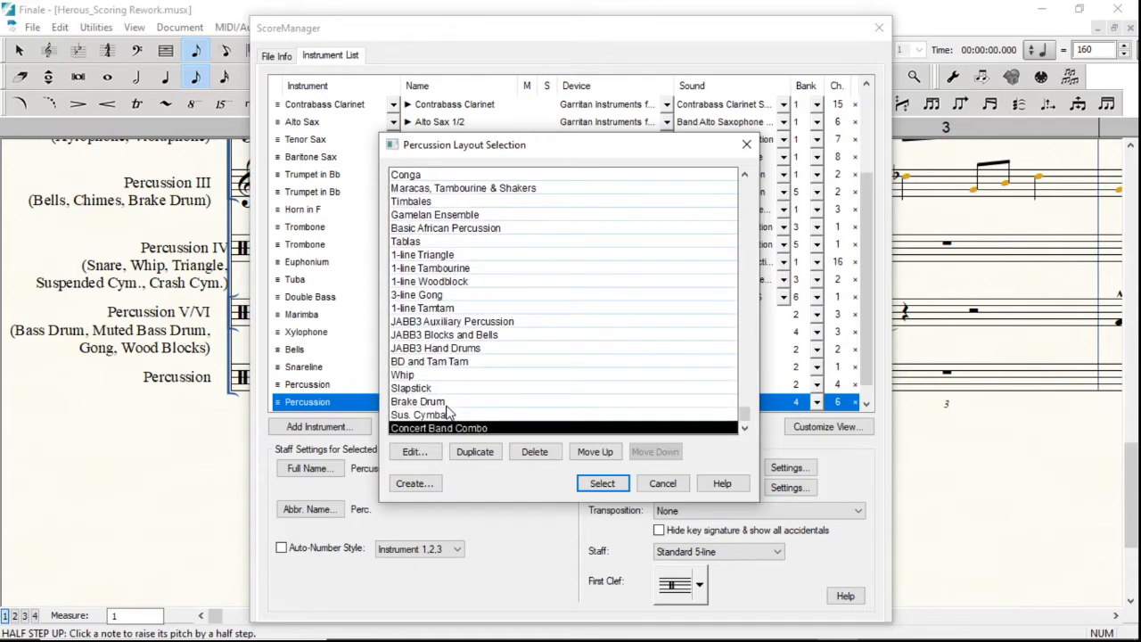
click(412, 483)
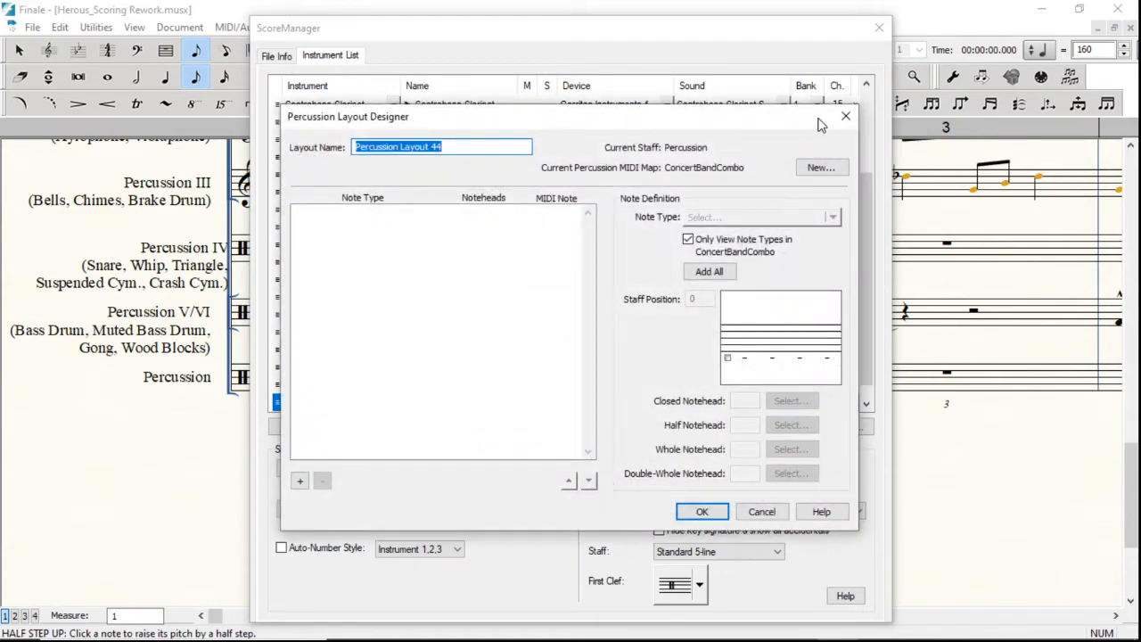
click(820, 169)
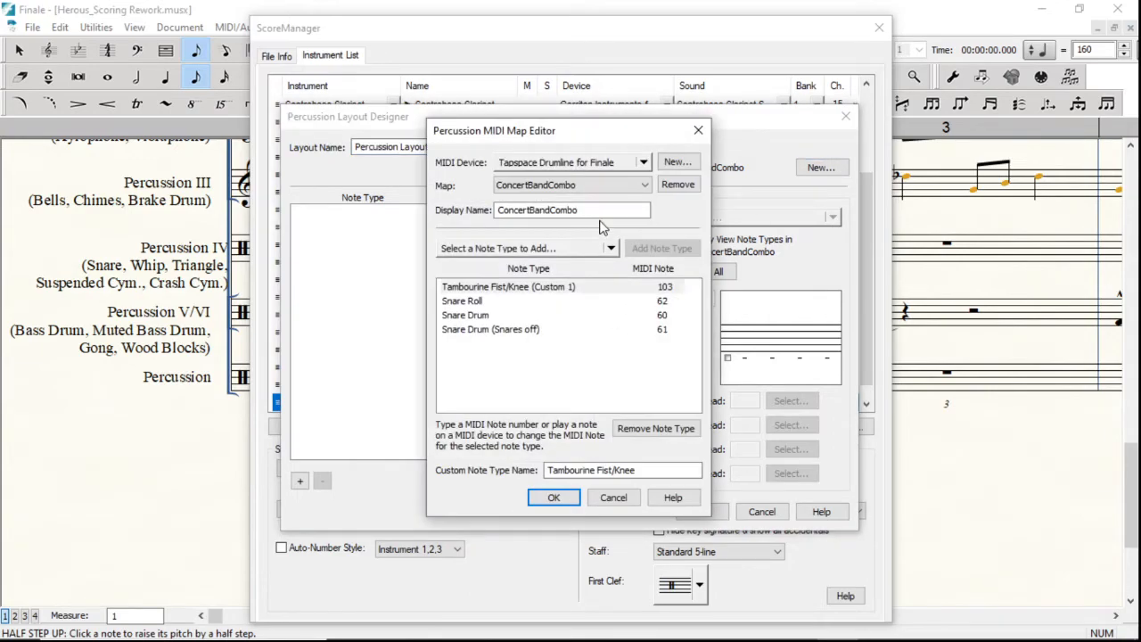
click(588, 193)
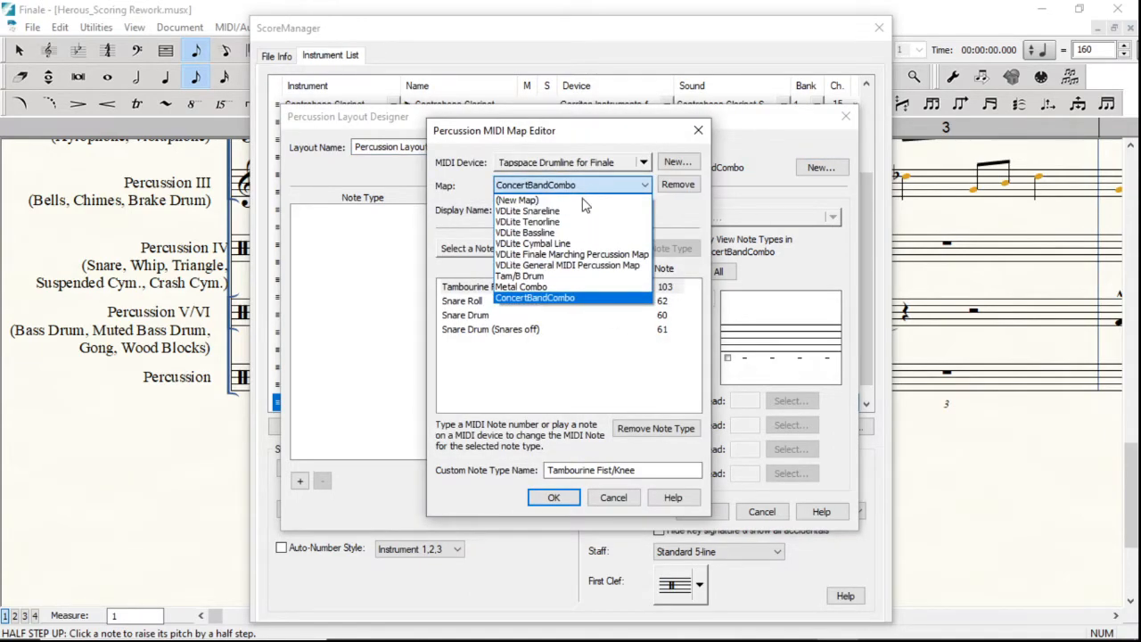
click(547, 289)
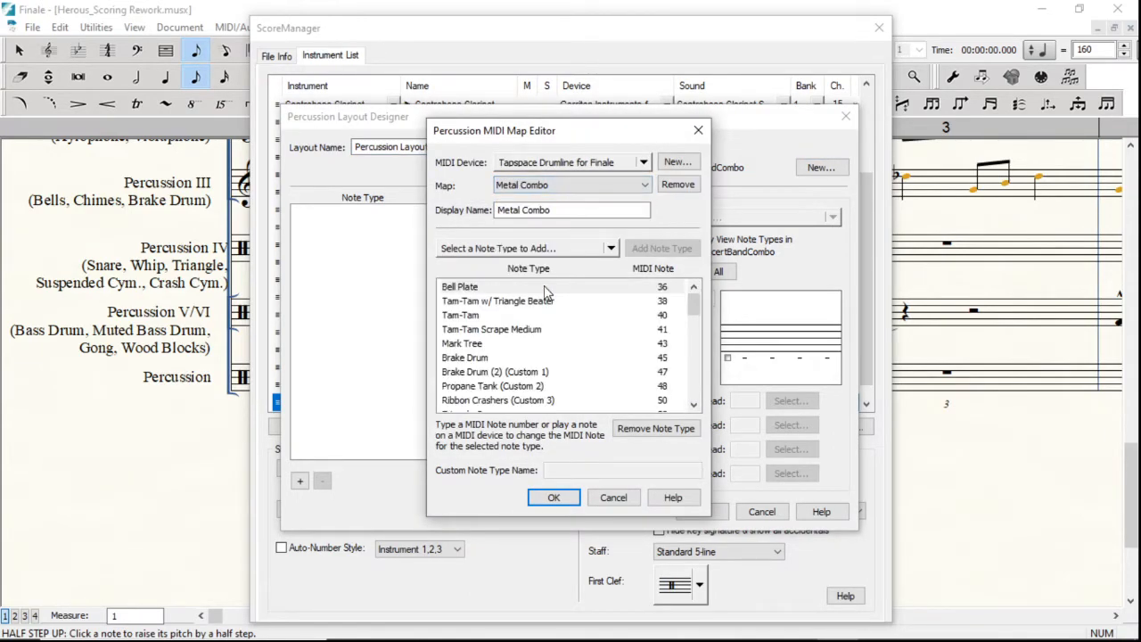
click(563, 501)
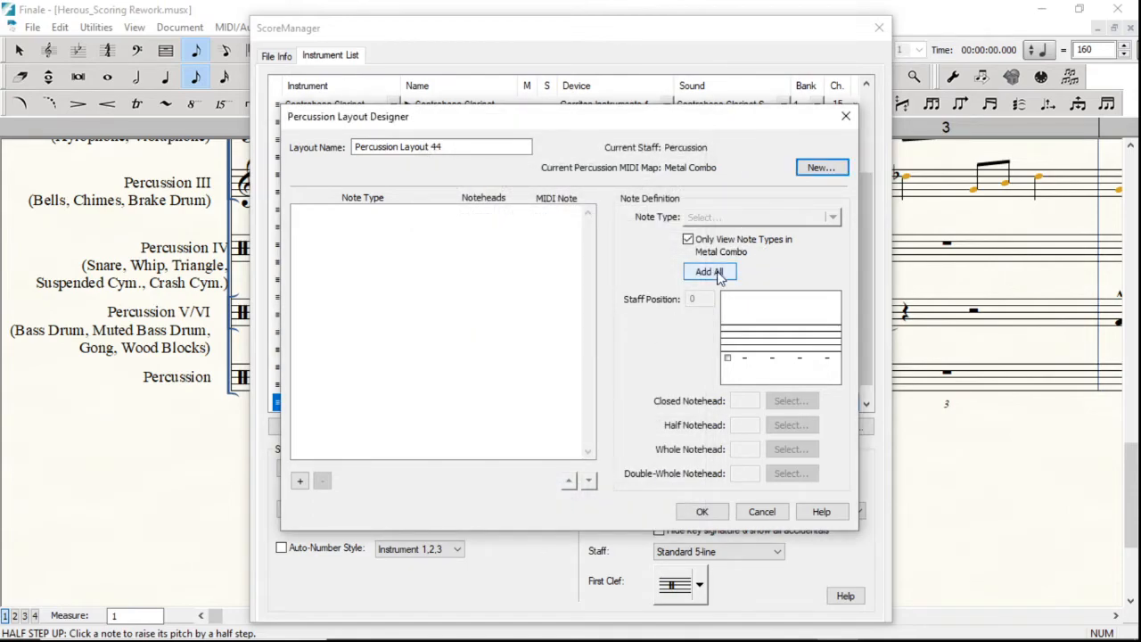
Step: Add a Tam-Tam note type to the new percussion layout and set its staff position to 6
click(688, 240)
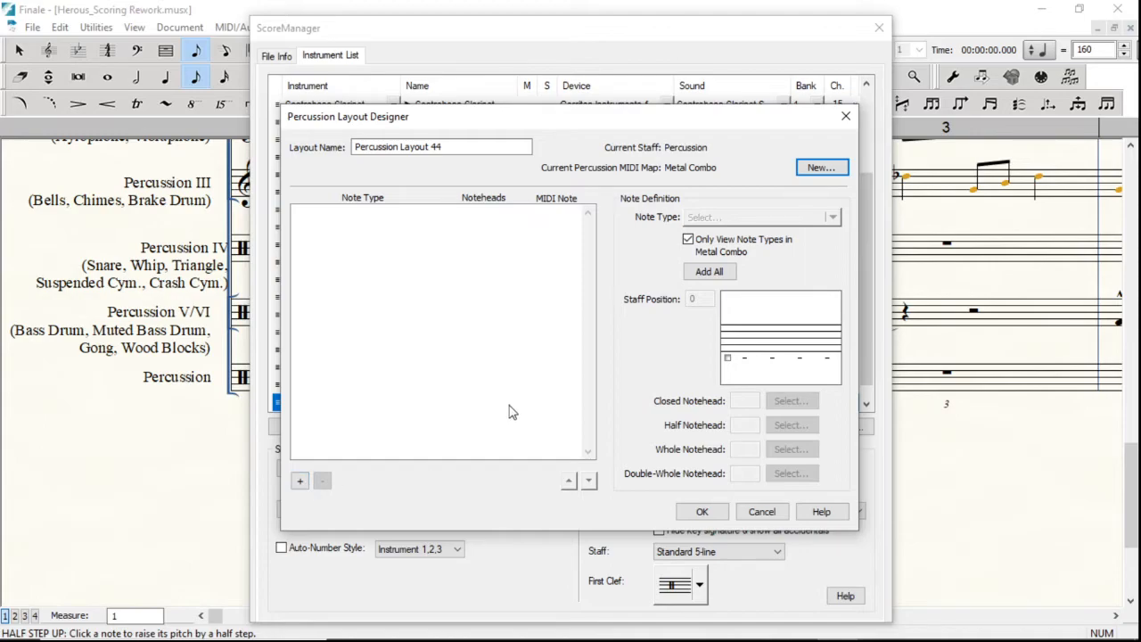
click(301, 481)
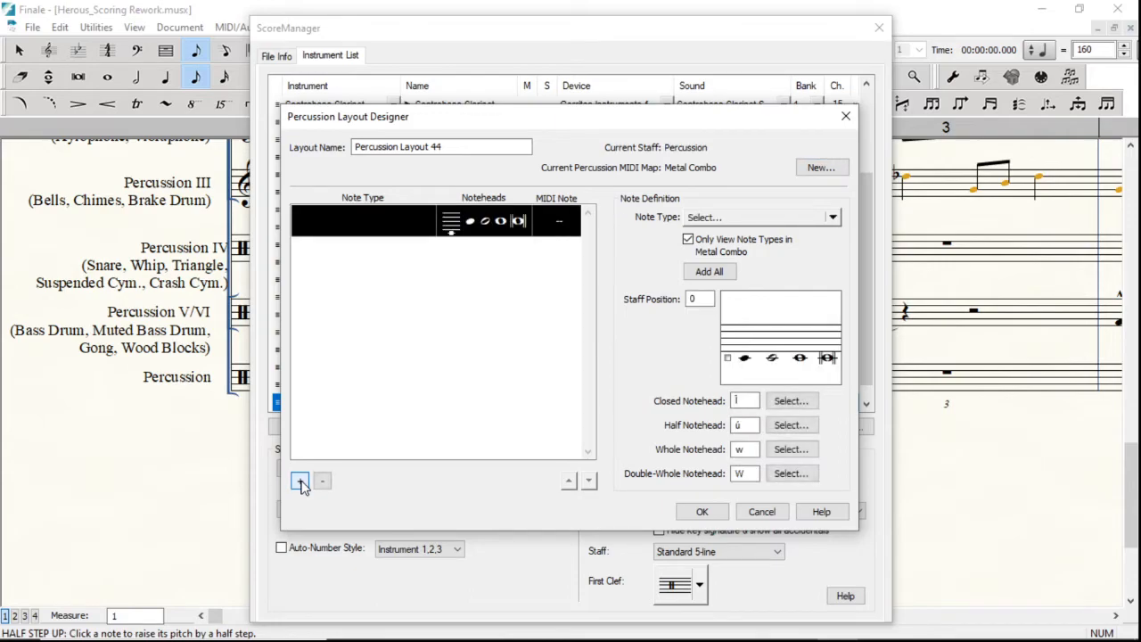
click(781, 222)
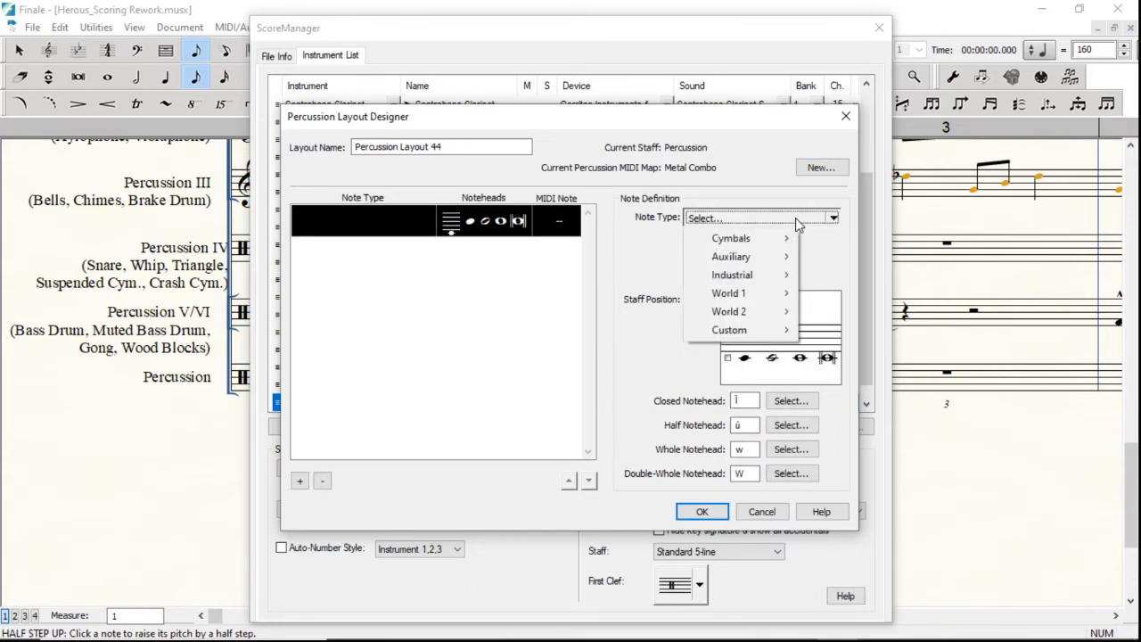
mouse_move(789, 242)
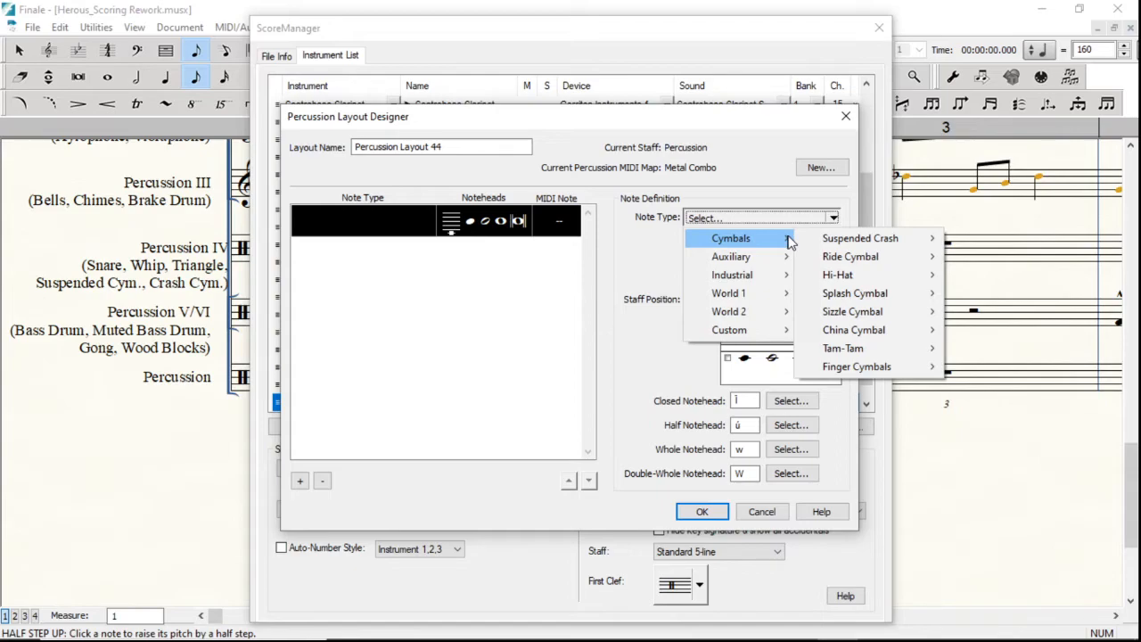
mouse_move(889, 347)
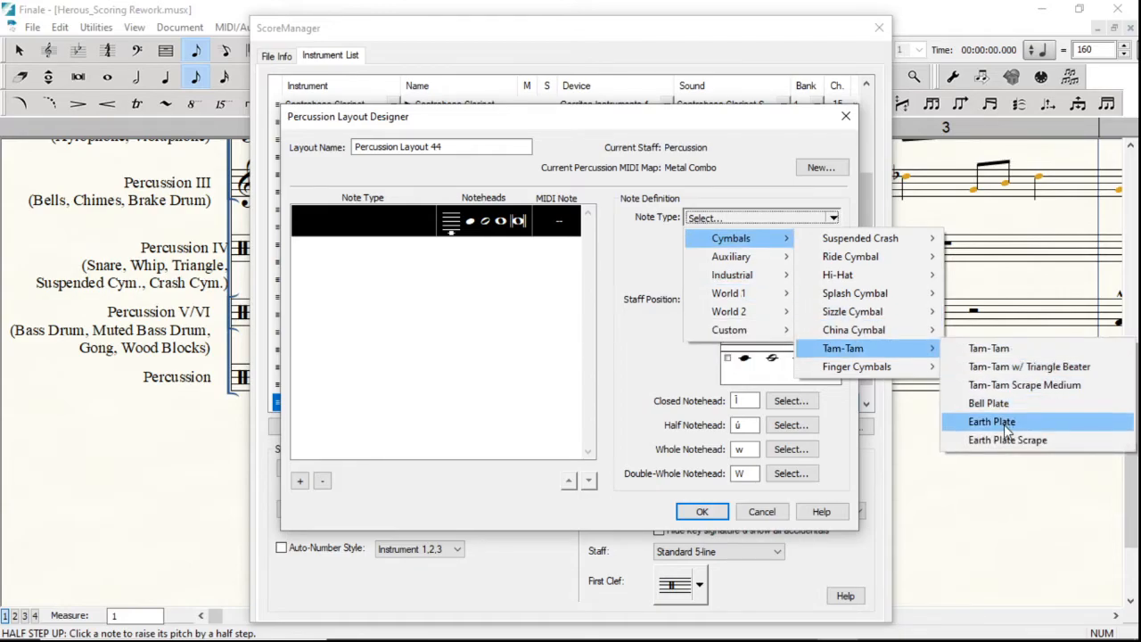
click(1010, 353)
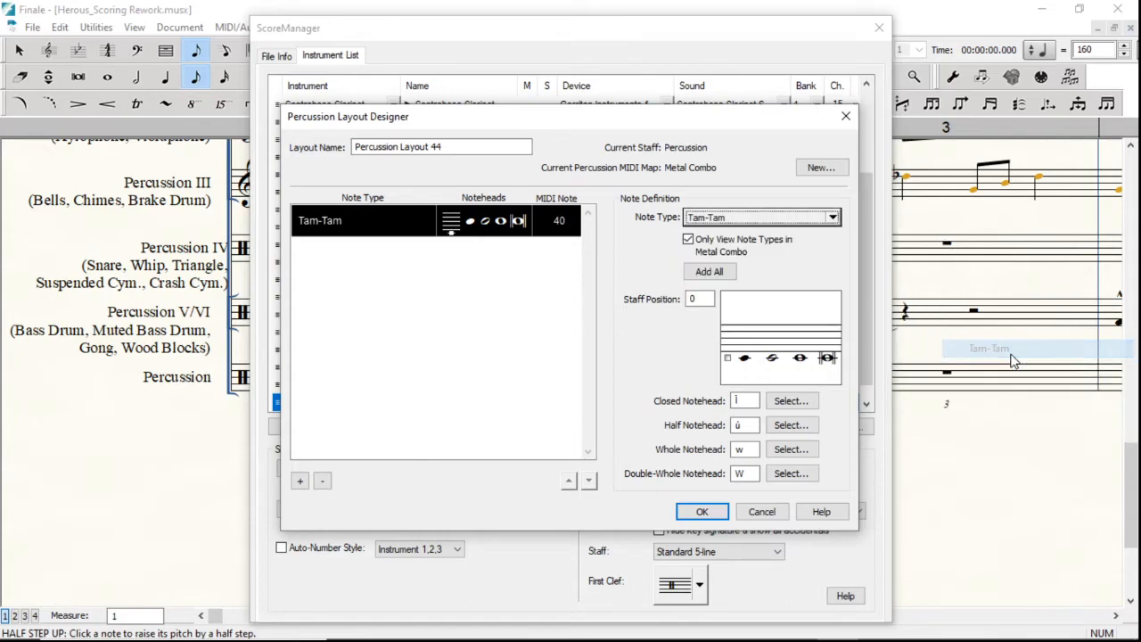
click(707, 299)
double_click(707, 298)
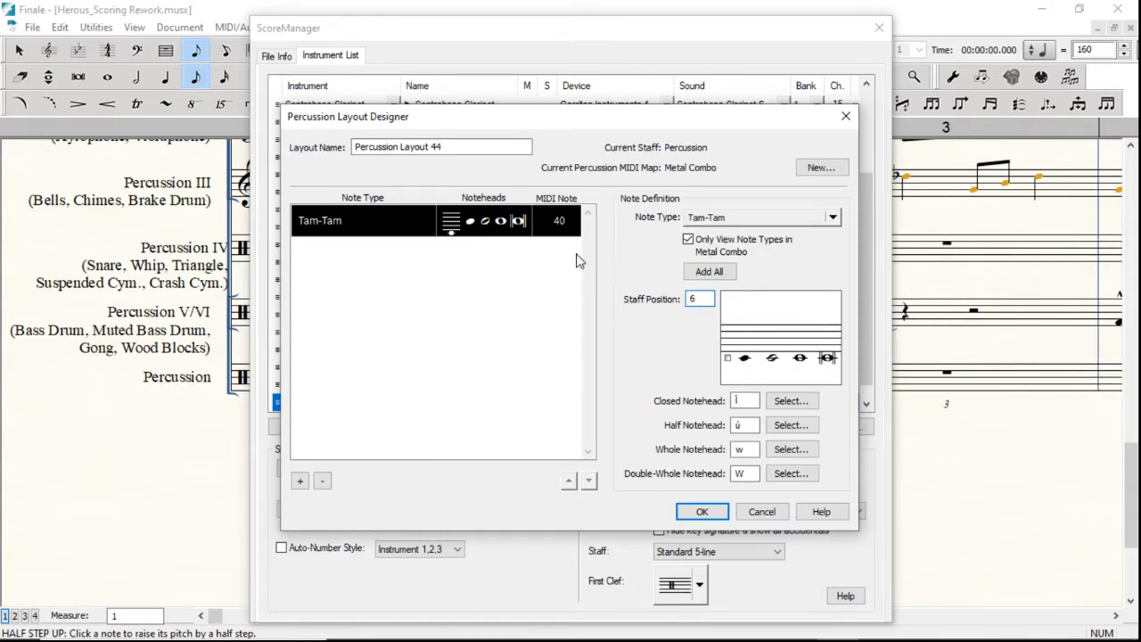
Step: Add a Splash Cymbal Choke note type to the layout and set its staff position to 9
click(299, 481)
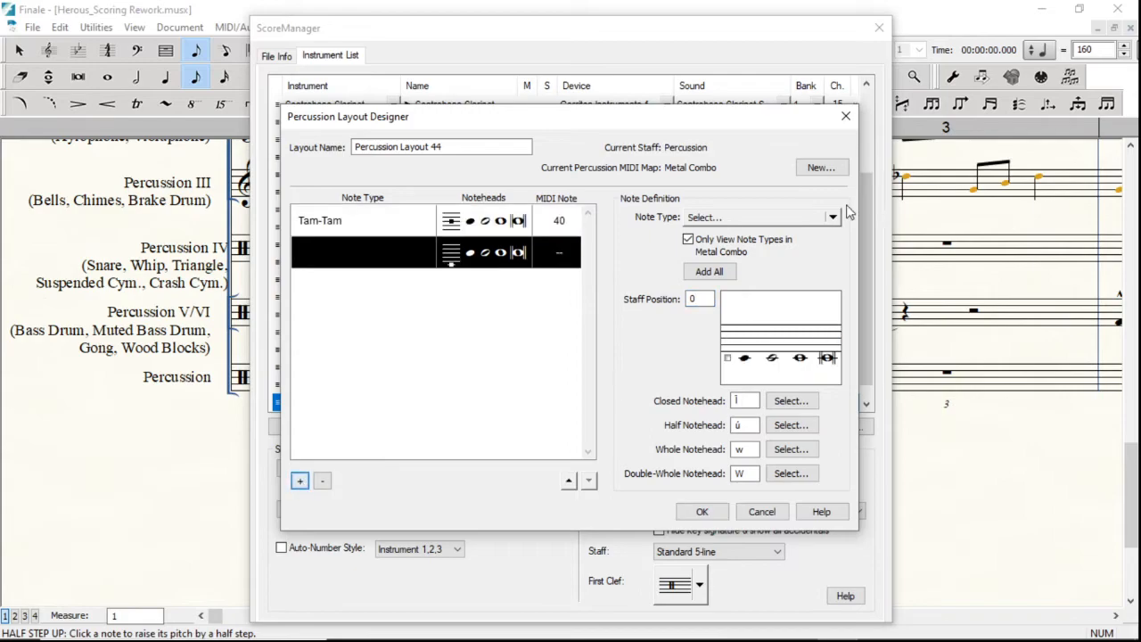
click(813, 217)
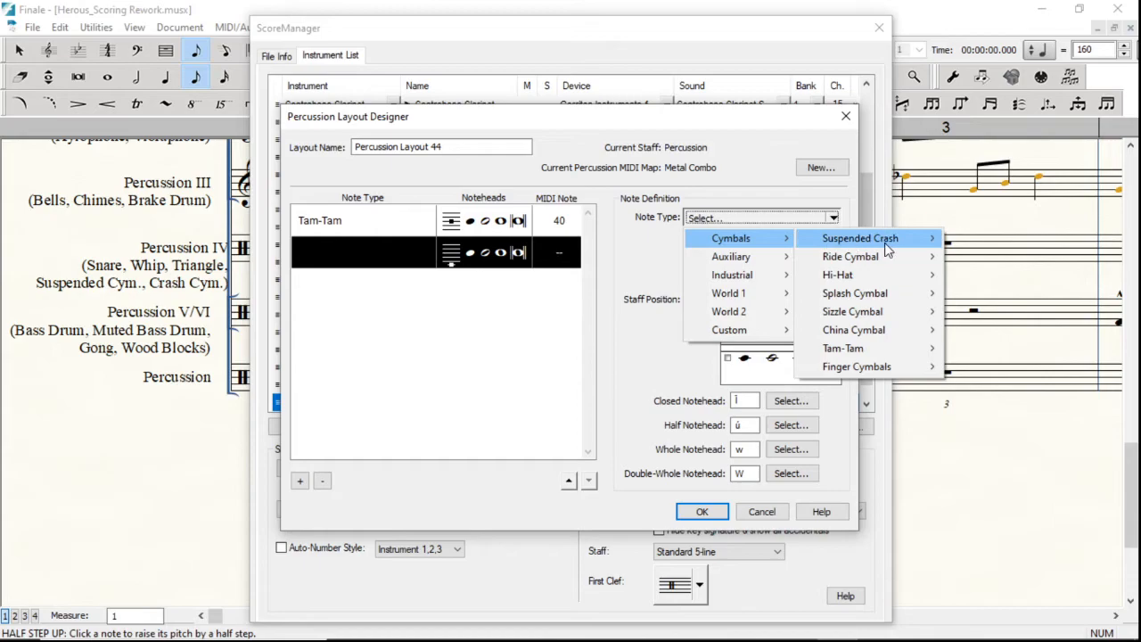
mouse_move(888, 252)
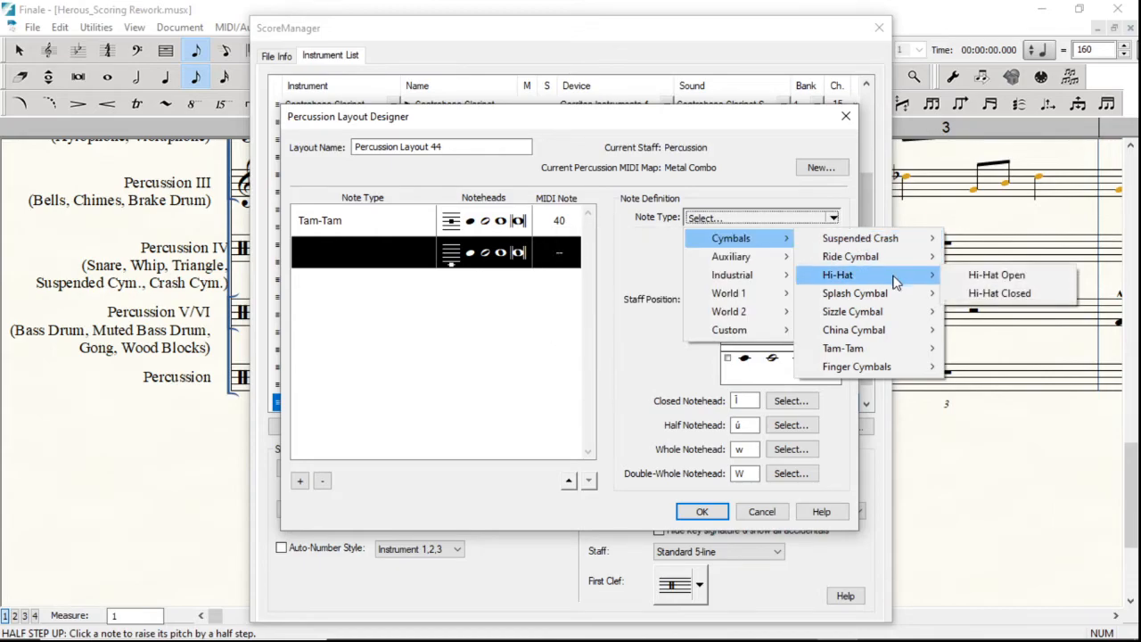
mouse_move(897, 305)
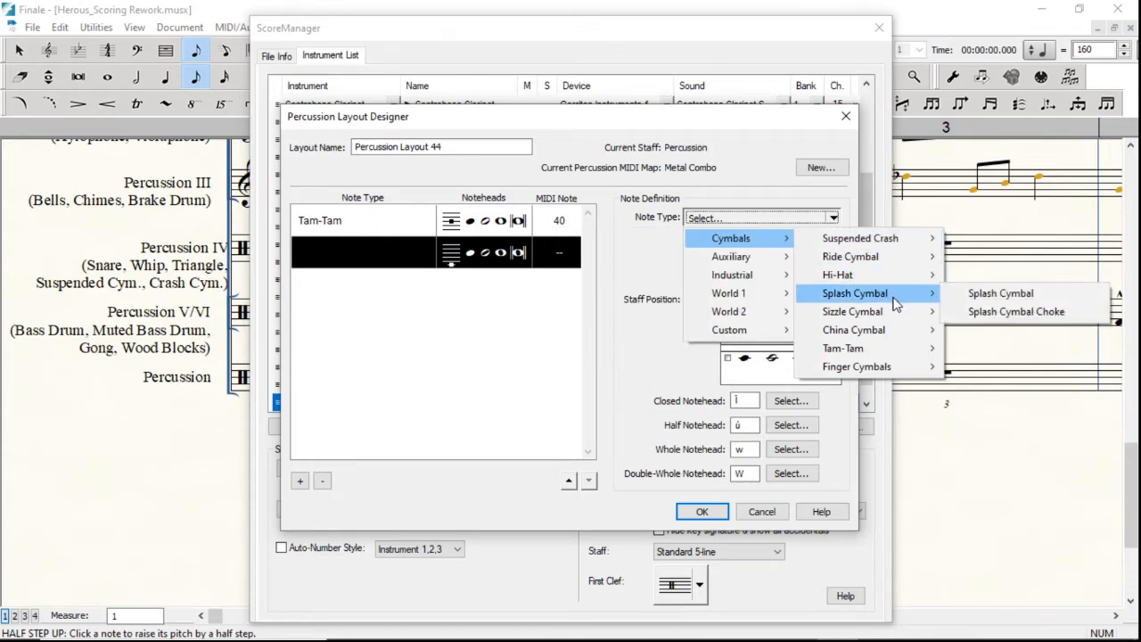
click(1012, 312)
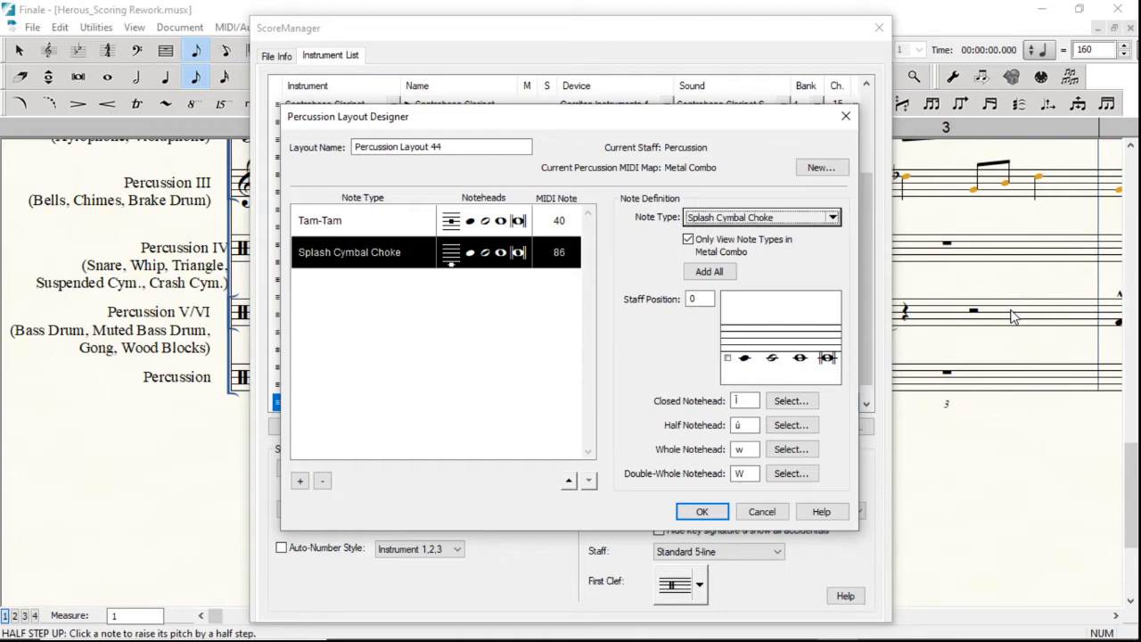
click(700, 298)
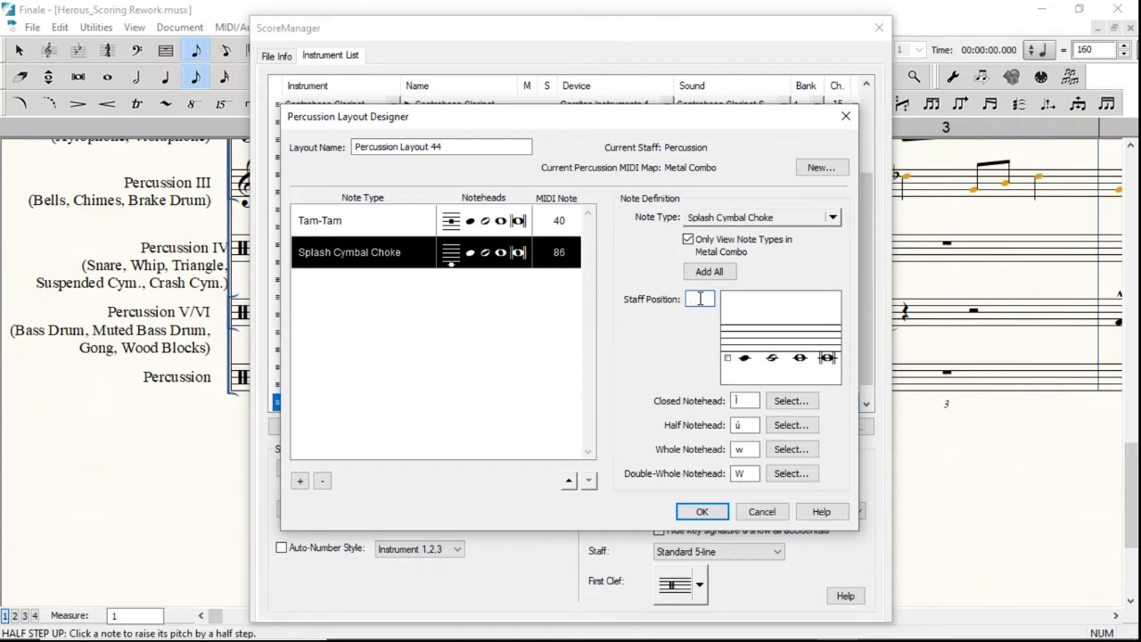
text(9)
click(394, 364)
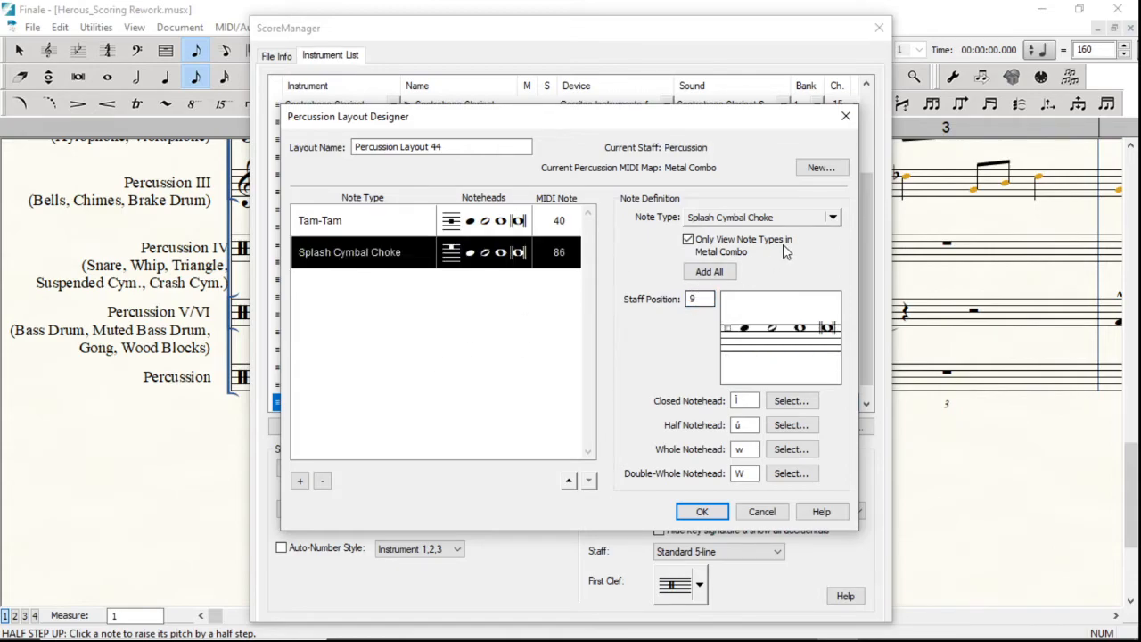
Step: Add a Finger Cymbals Clasped note type to the layout and set its staff position to 8
click(300, 482)
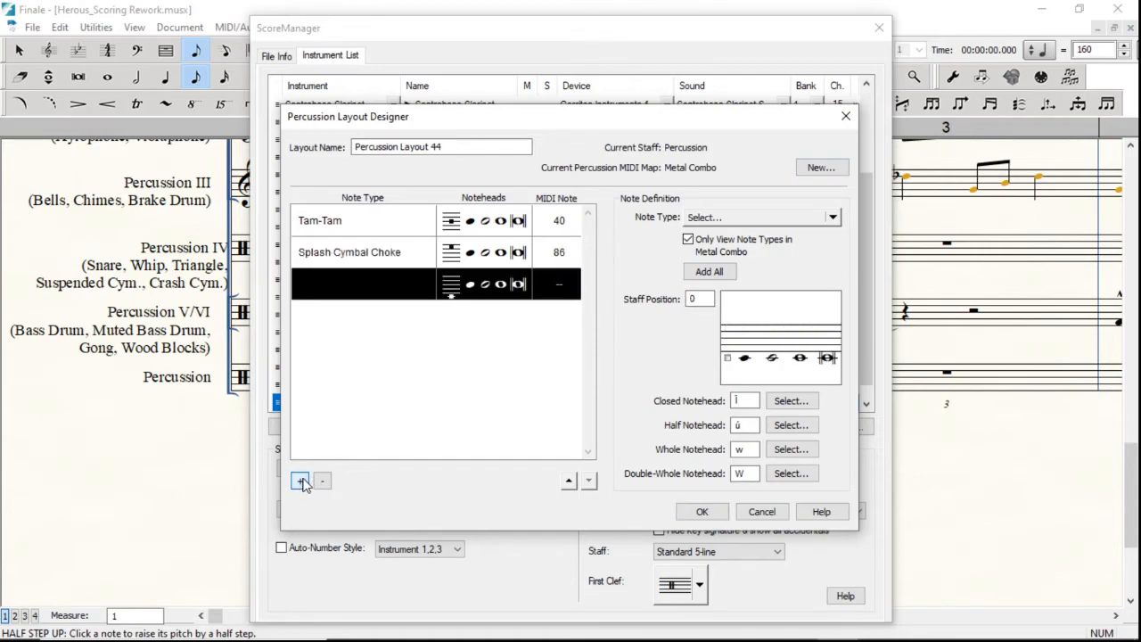
click(790, 221)
mouse_move(787, 244)
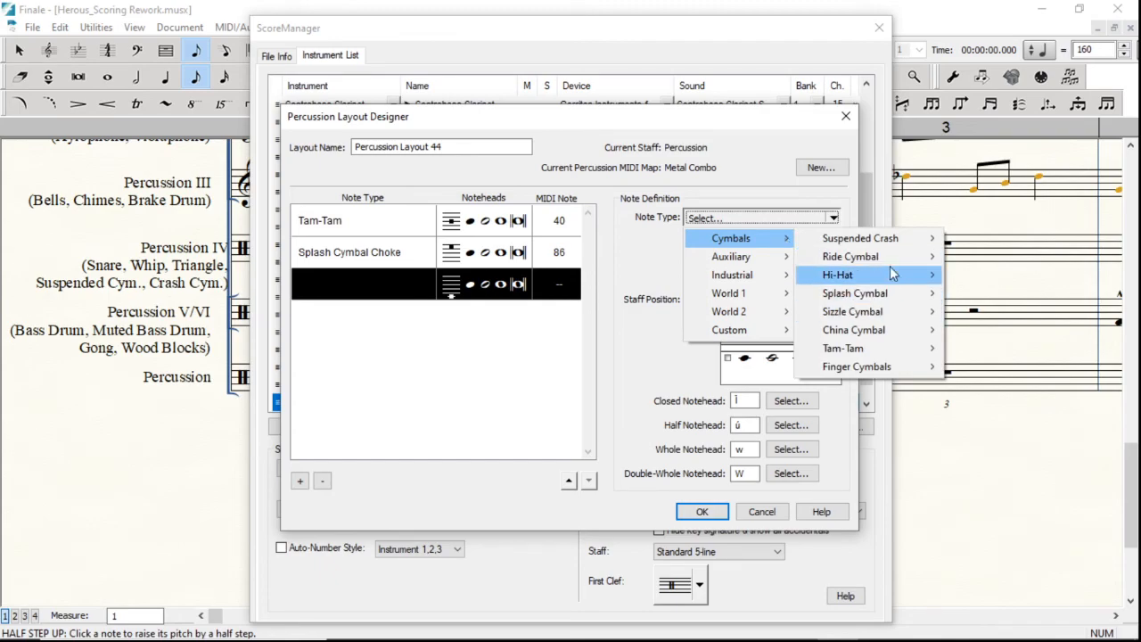
mouse_move(887, 257)
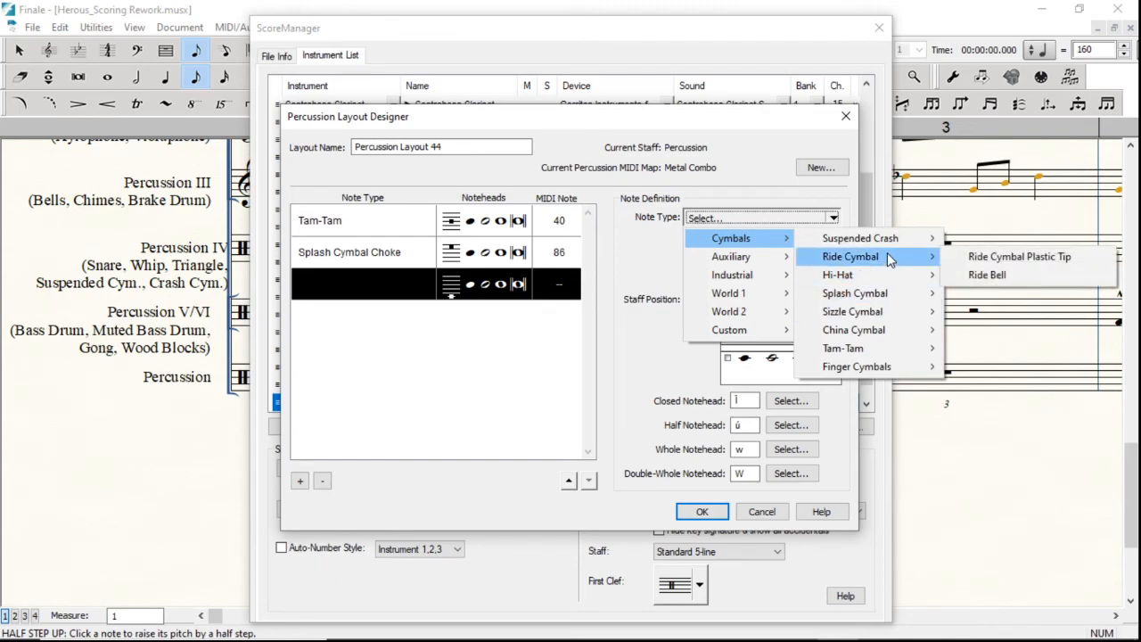
mouse_move(892, 367)
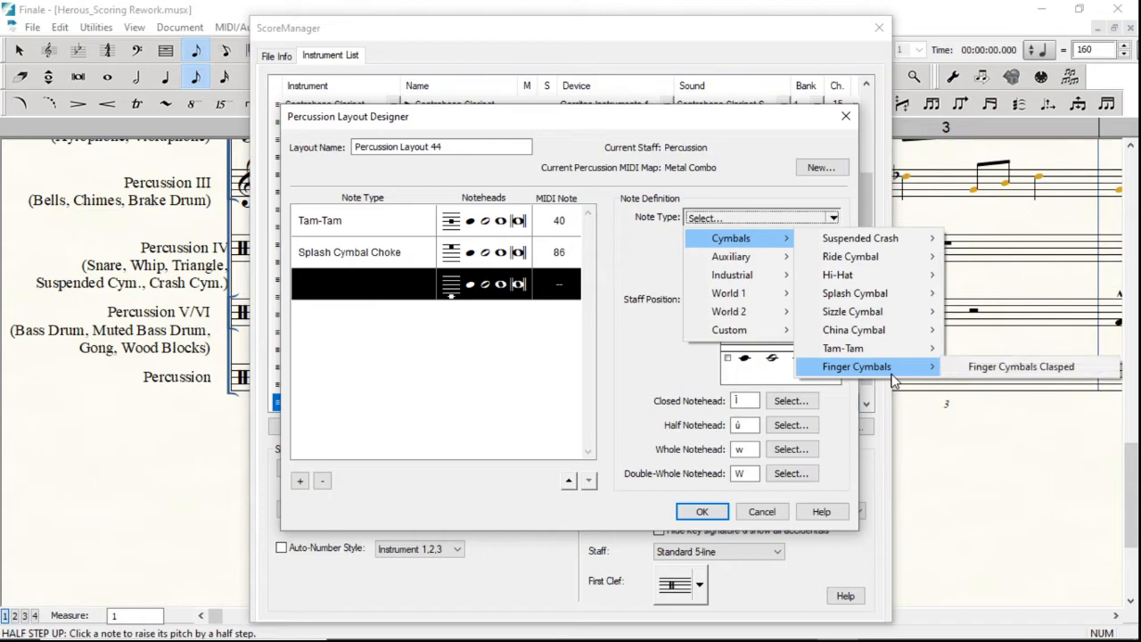
click(996, 373)
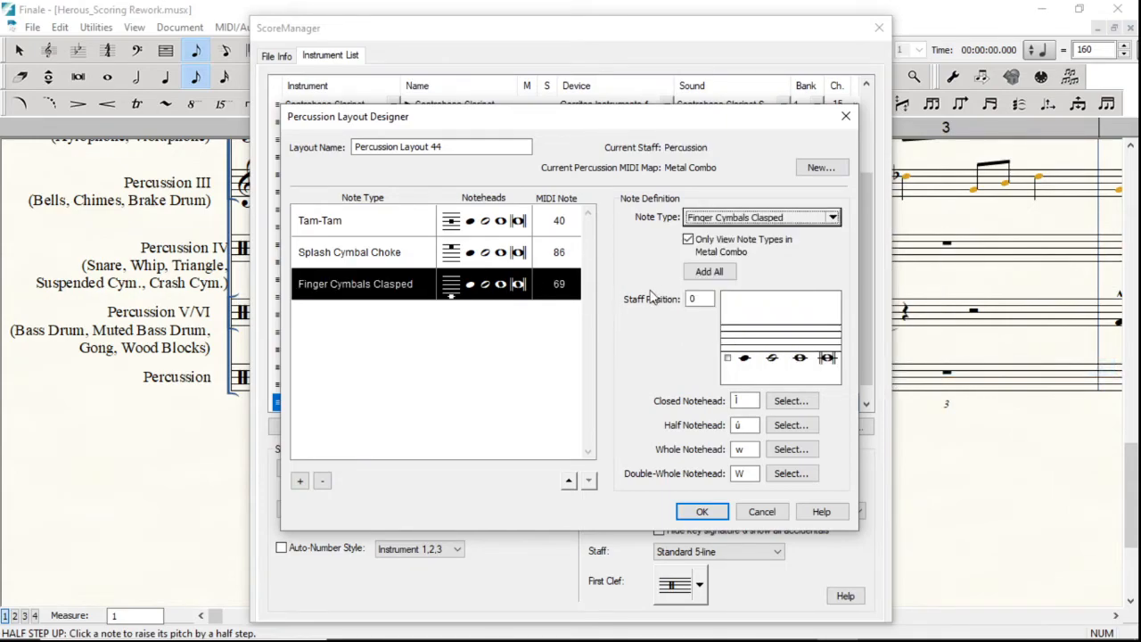
click(701, 298)
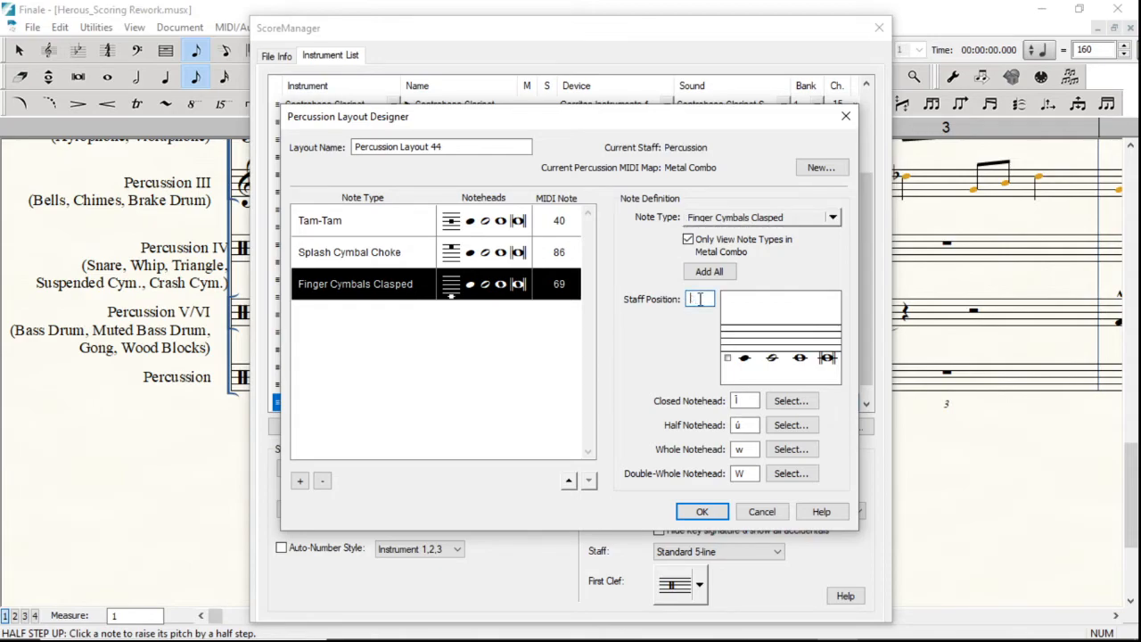
click(484, 335)
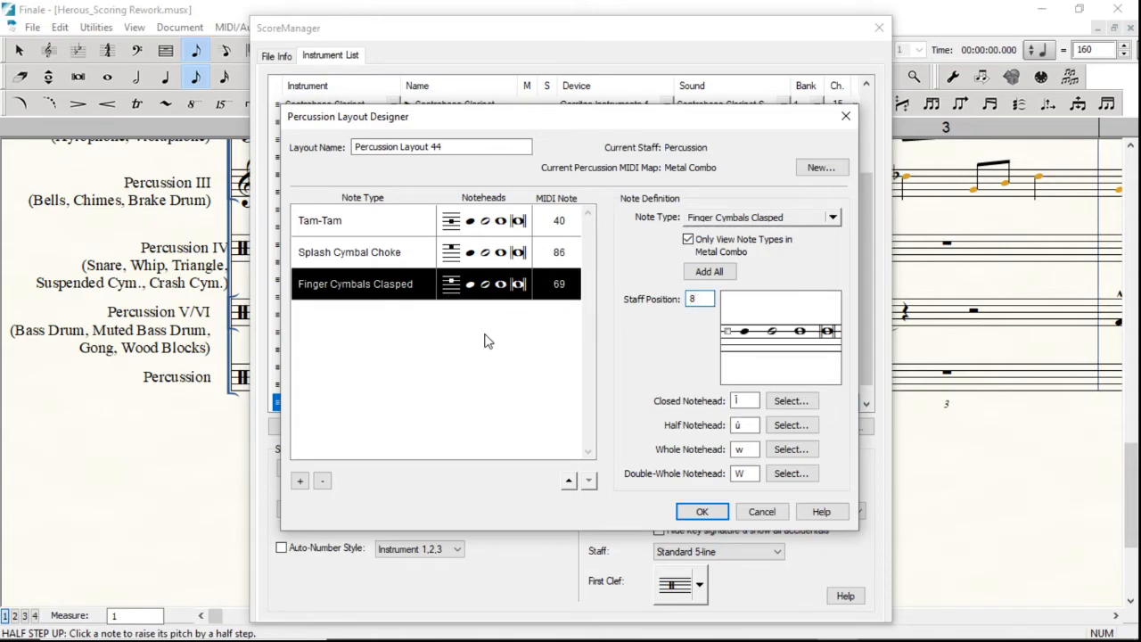
Step: Save the new layout, assign it to the Percussion staff, and close the ScoreManager
click(704, 512)
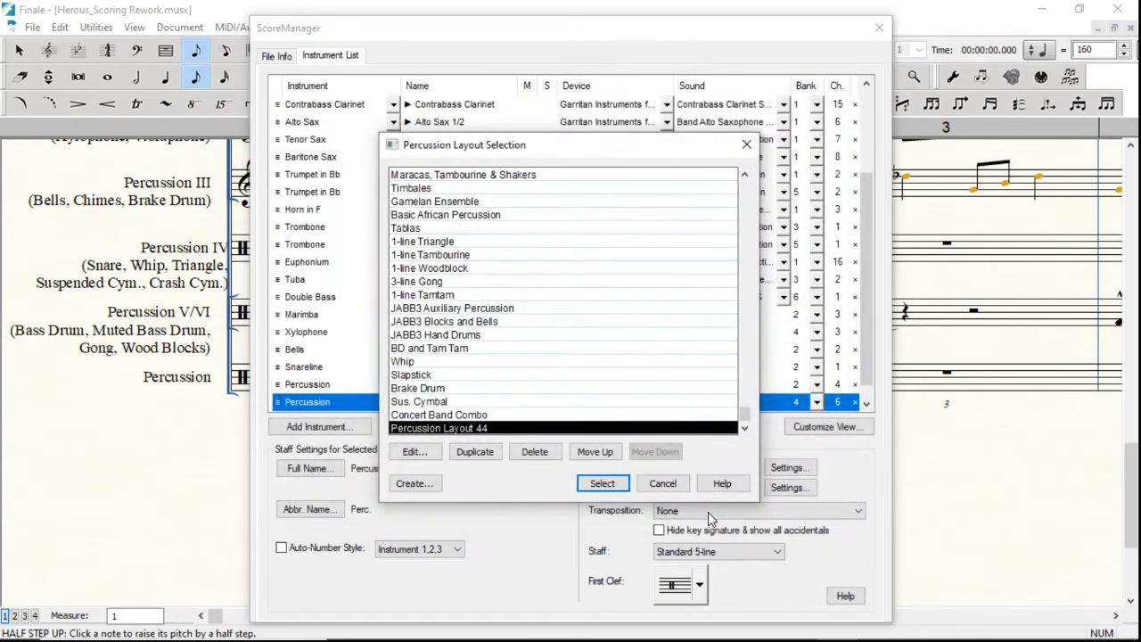
click(602, 483)
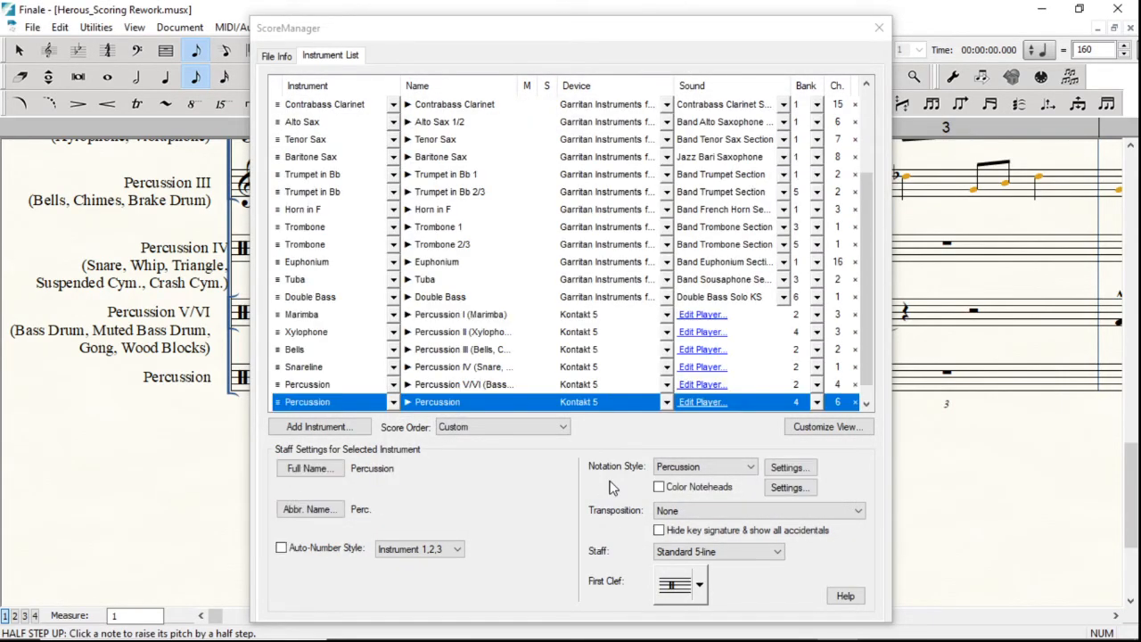
scroll(780, 250, down, 1)
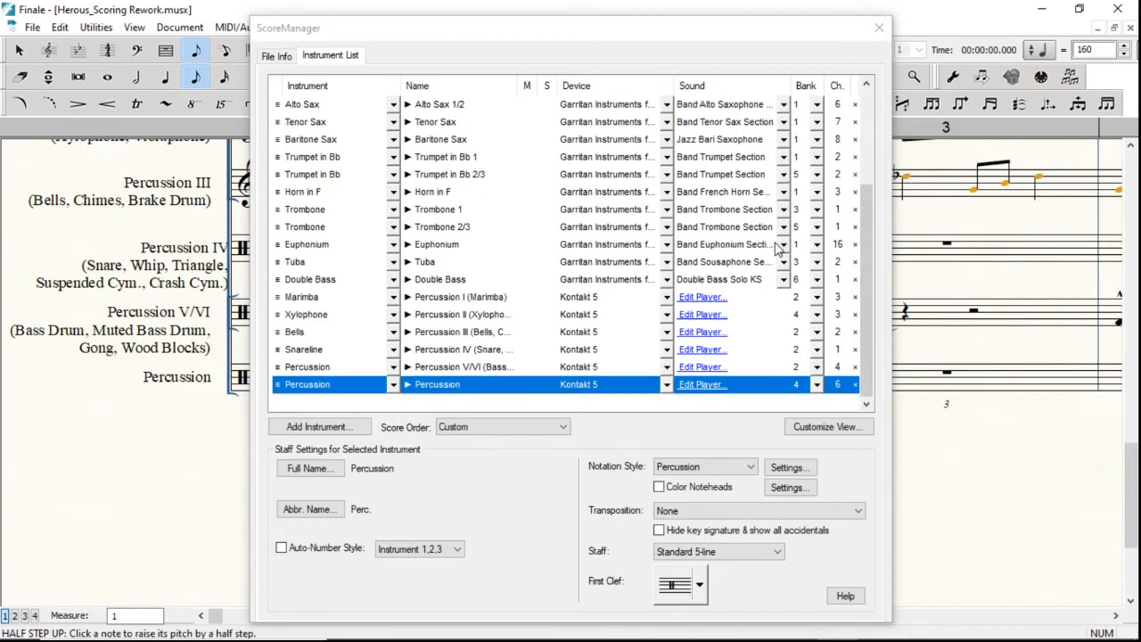
click(879, 28)
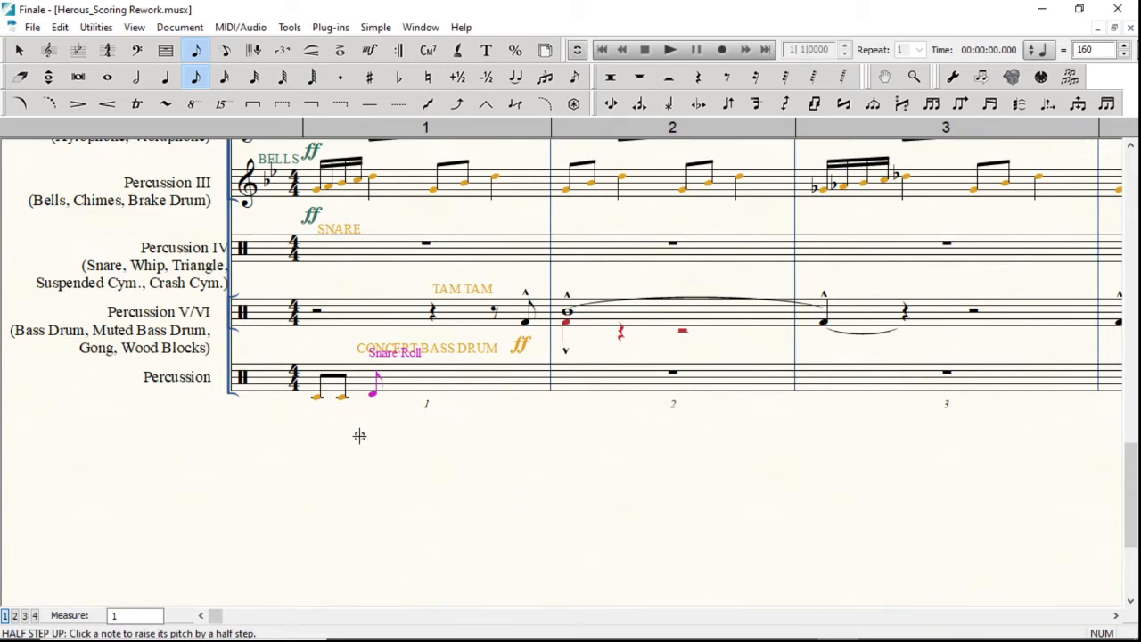
Step: Change the third and second eighth notes in measure 1 of the Percussion staff to Tam-Tam
key(Left)
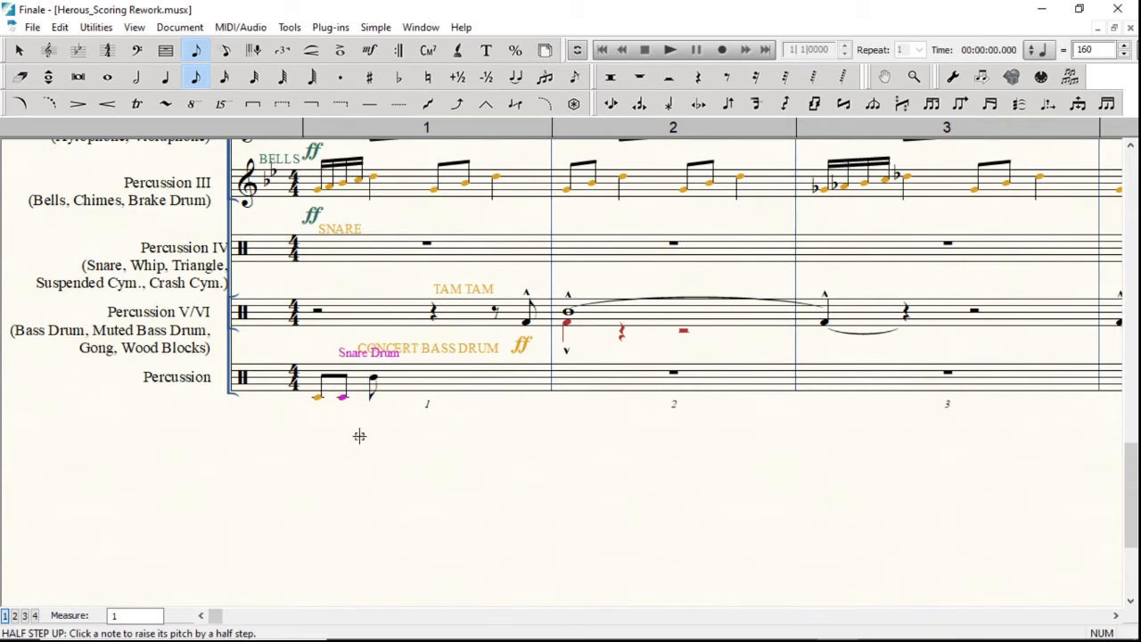
key(Right)
key(Left)
key(Up)
Step: Step the first eighth note in measure 1 of the Percussion staff through the layout's note types, ending on Finger Cymbals Clasped
key(Left)
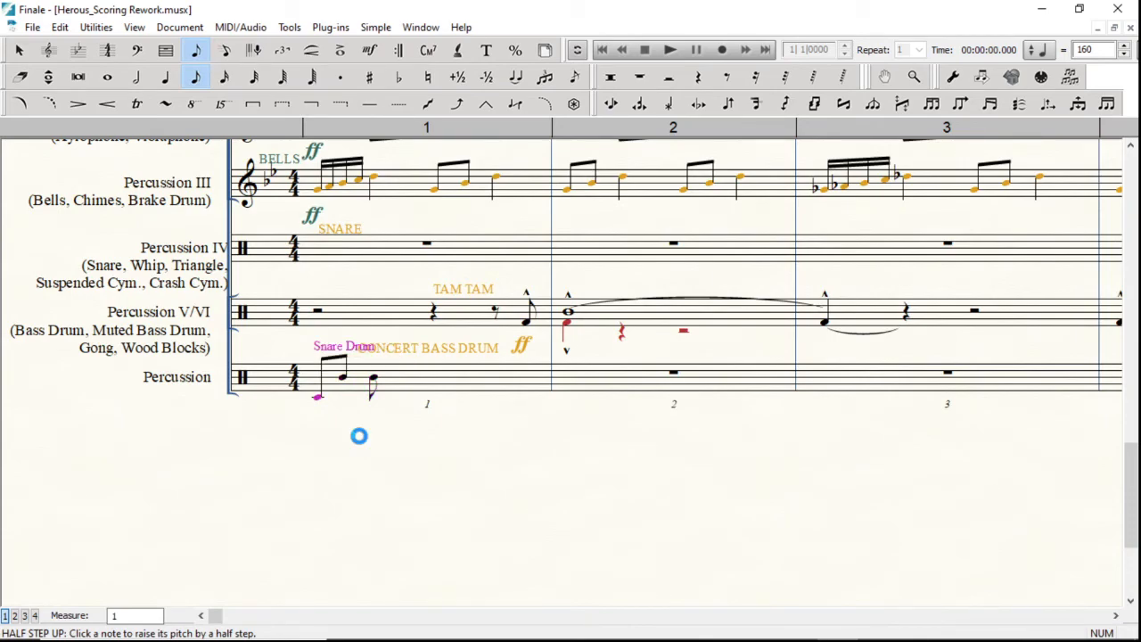
key(Up)
key(Up)
key(Down)
key(Down)
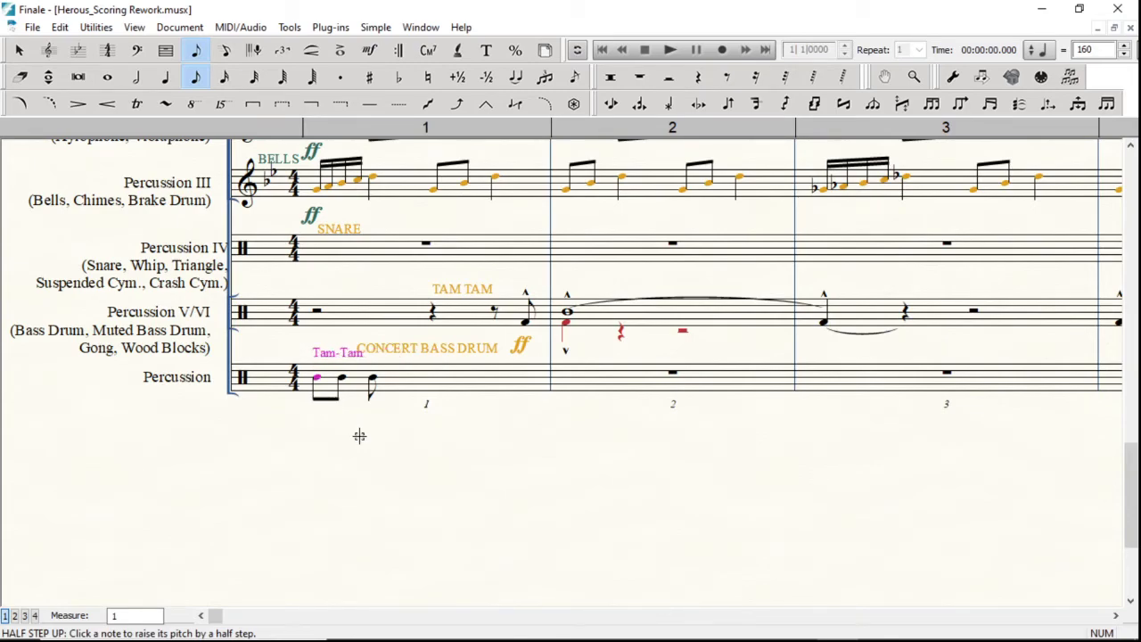
key(Up)
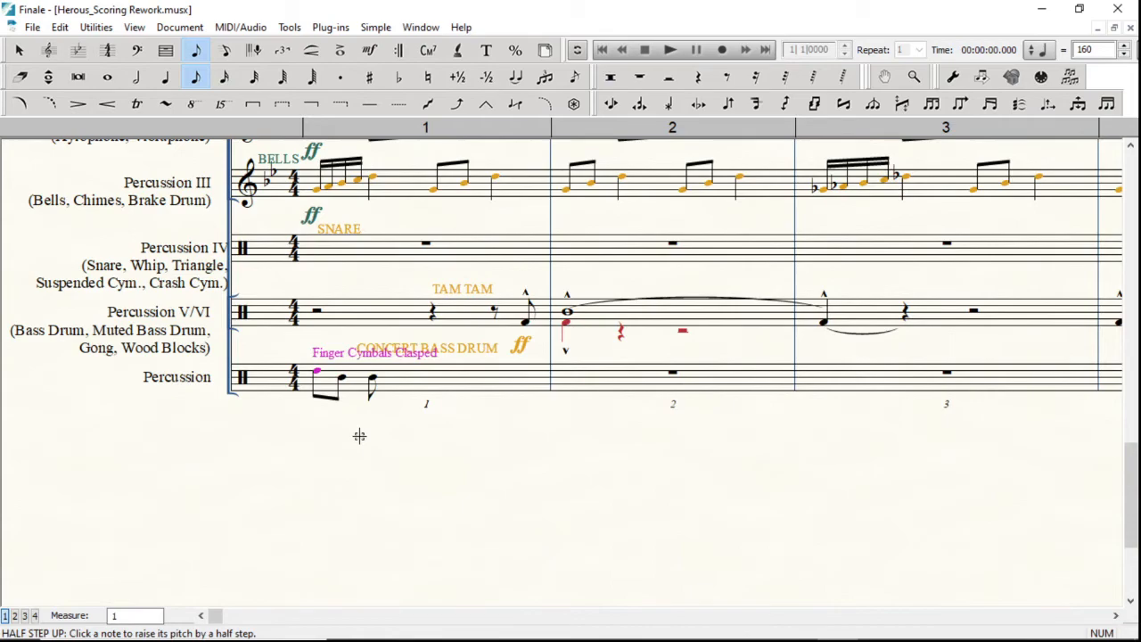